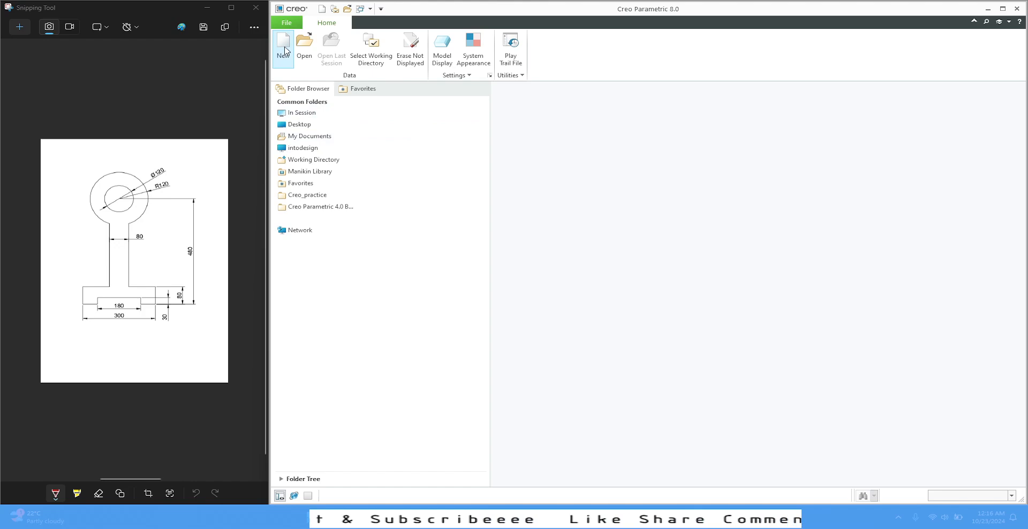
Create a new solid part named sketch-4 from the part-mm template instead of the default template
click(284, 49)
text(s)
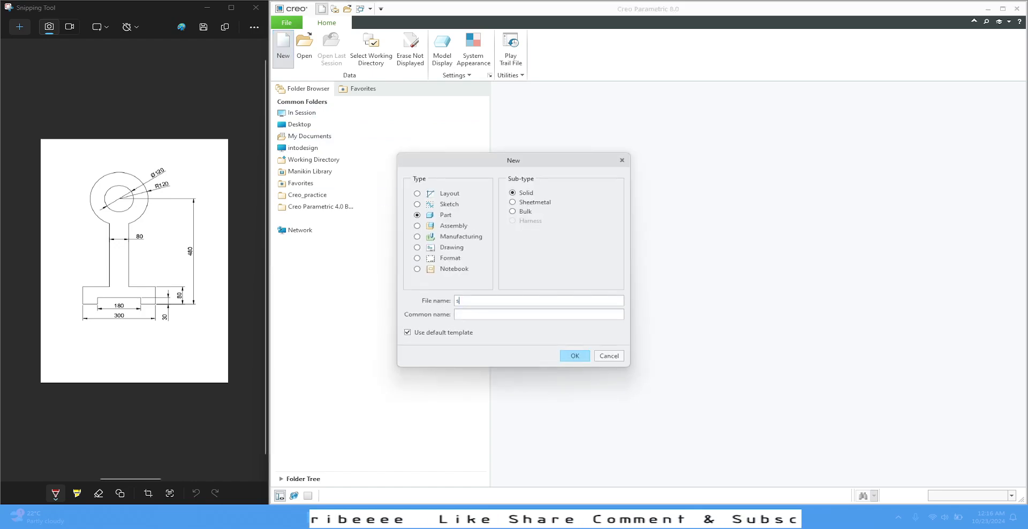
text(ketch-4)
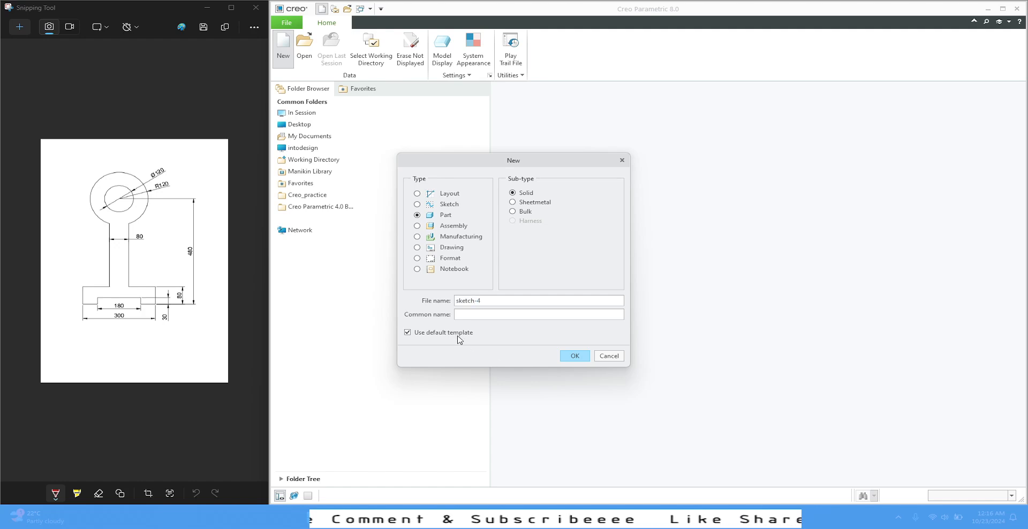
click(453, 333)
click(574, 356)
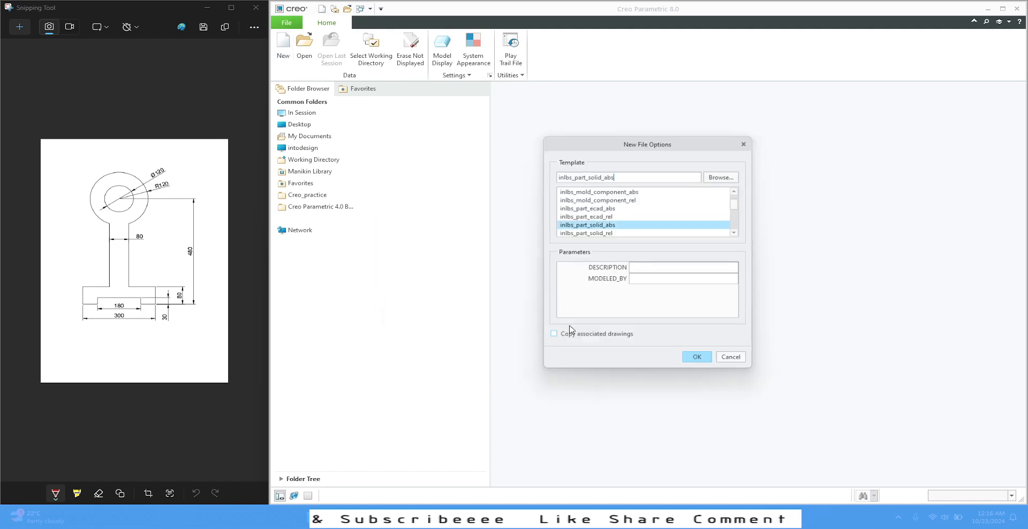
scroll(645, 225, down, 2)
click(583, 234)
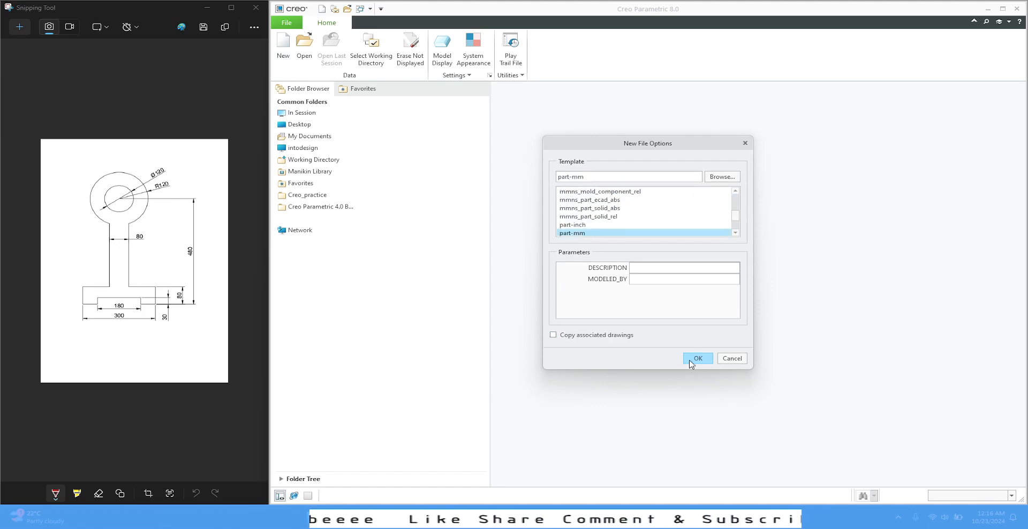
click(699, 359)
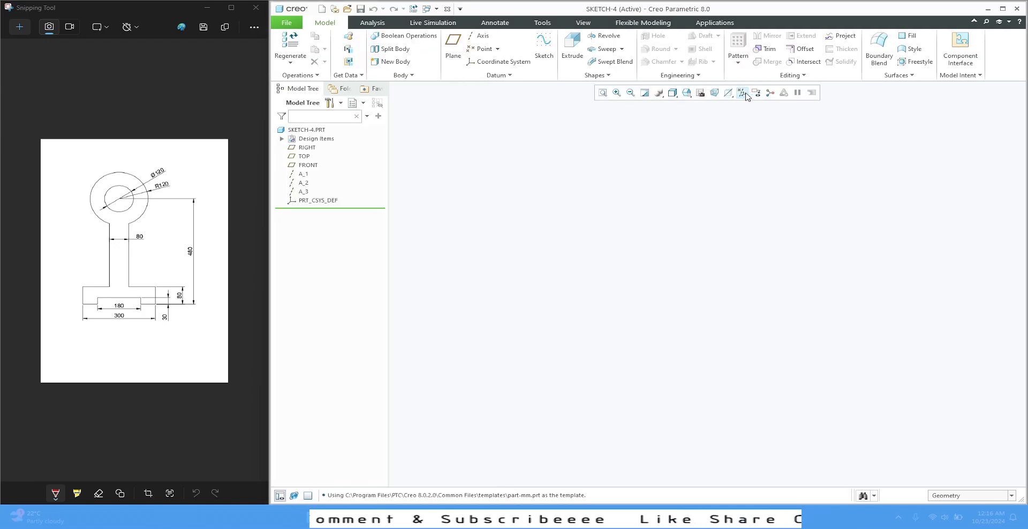
Display the datum planes and start an Extrude sketch on the FRONT plane
click(742, 94)
click(742, 149)
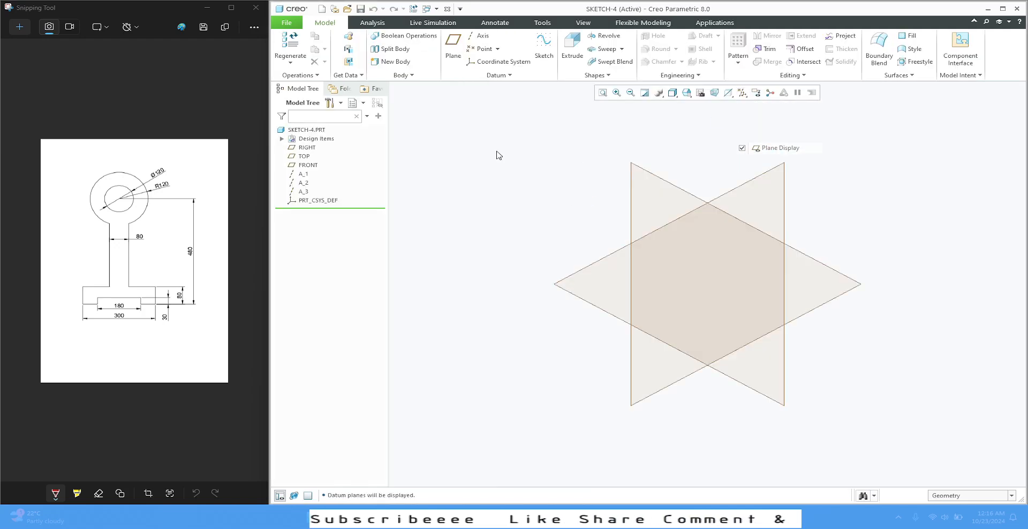
click(676, 191)
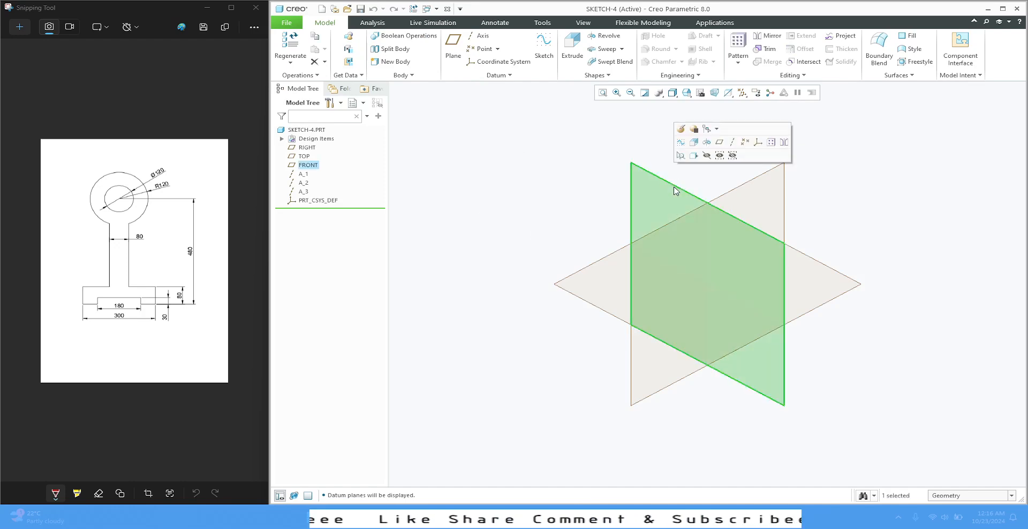
click(692, 140)
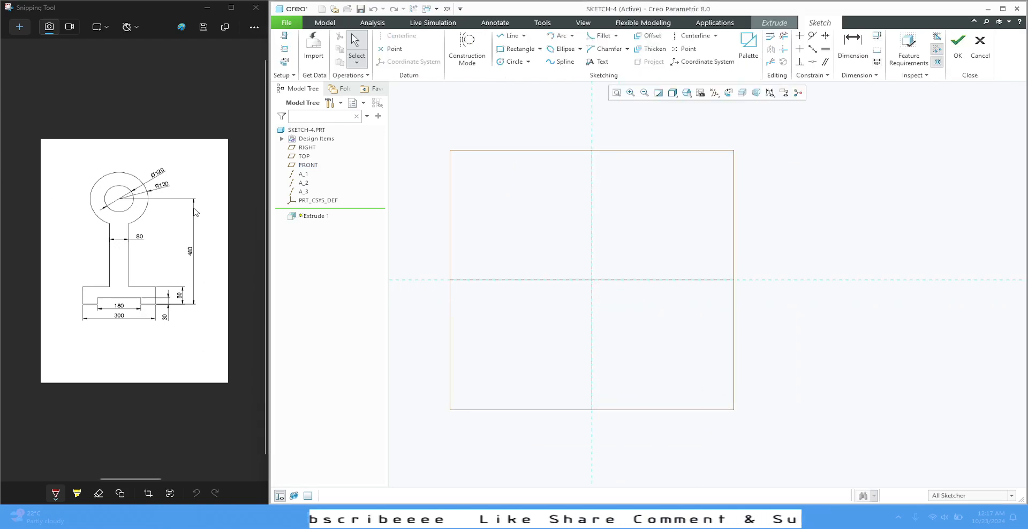
Sketch two concentric circles centred on the origin, about 117 mm and 208 mm in diameter
click(513, 62)
click(592, 280)
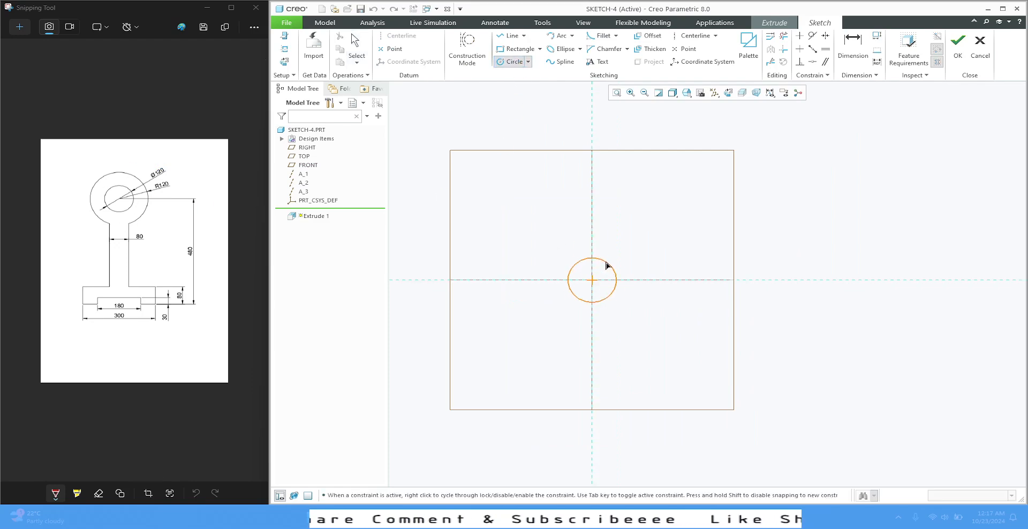
click(616, 259)
click(591, 280)
click(621, 234)
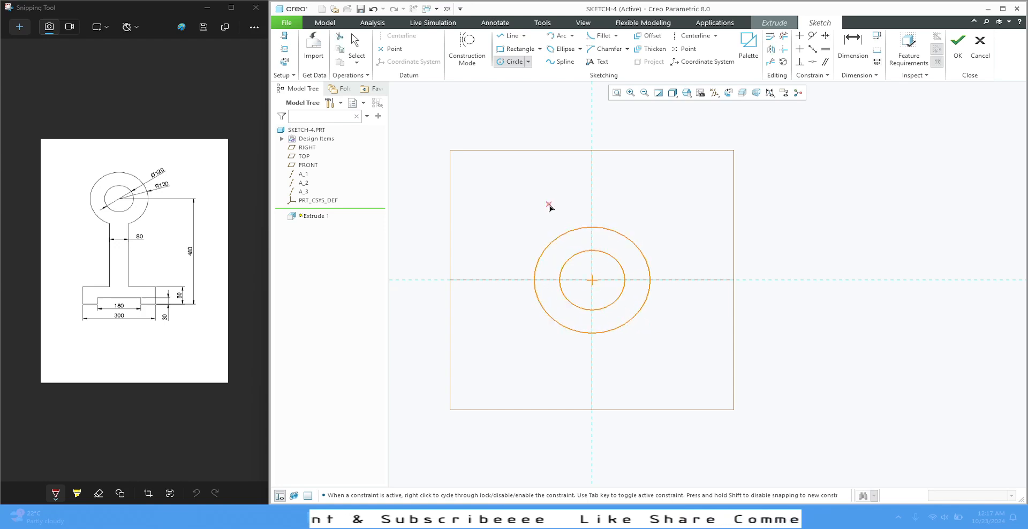
middle_click(545, 200)
Move the inner circle's diameter dimension clear of the circles and set it to 120 mm
drag(540, 254, 496, 264)
double_click(496, 262)
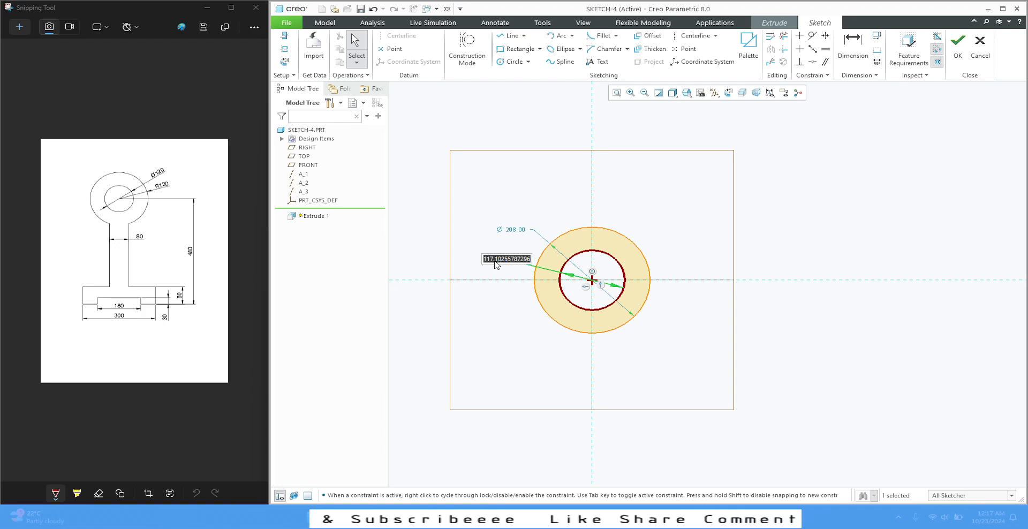
text(12)
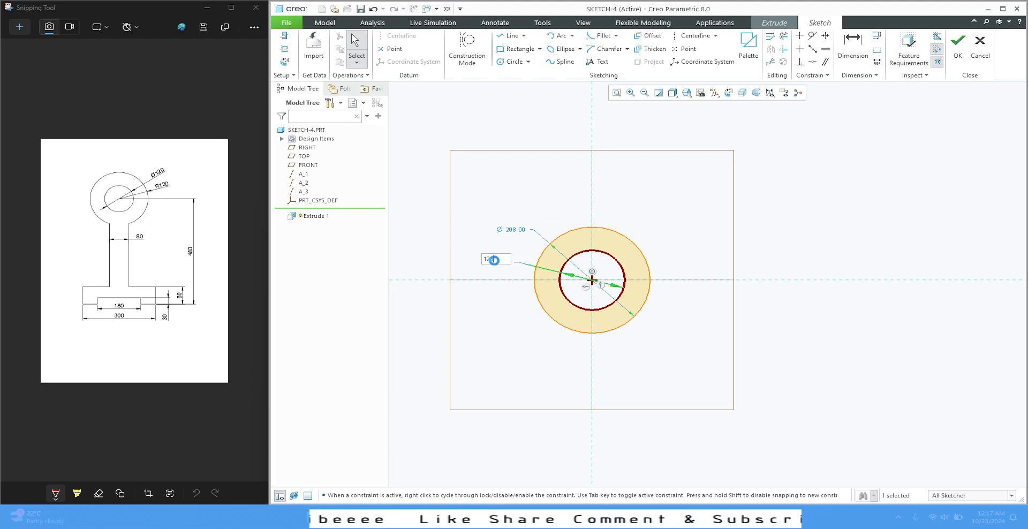
text(0)
key(Return)
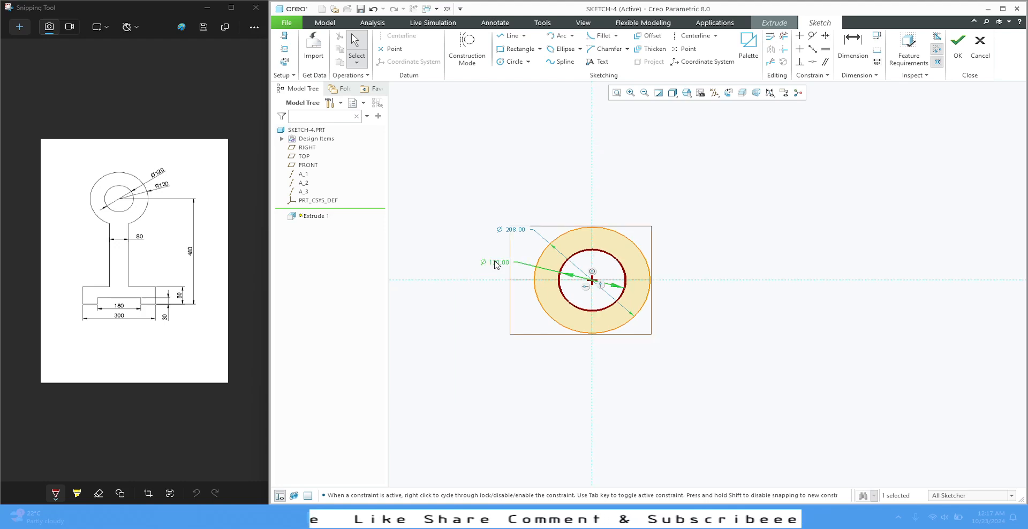
click(498, 206)
Convert the outer circle's diameter dimension to a radius and set it to 120 mm
click(517, 231)
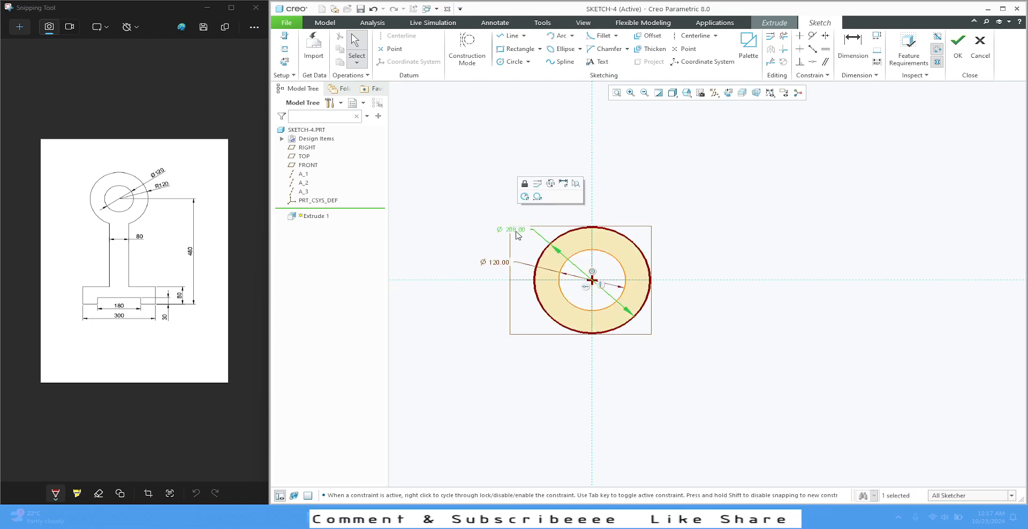
click(524, 197)
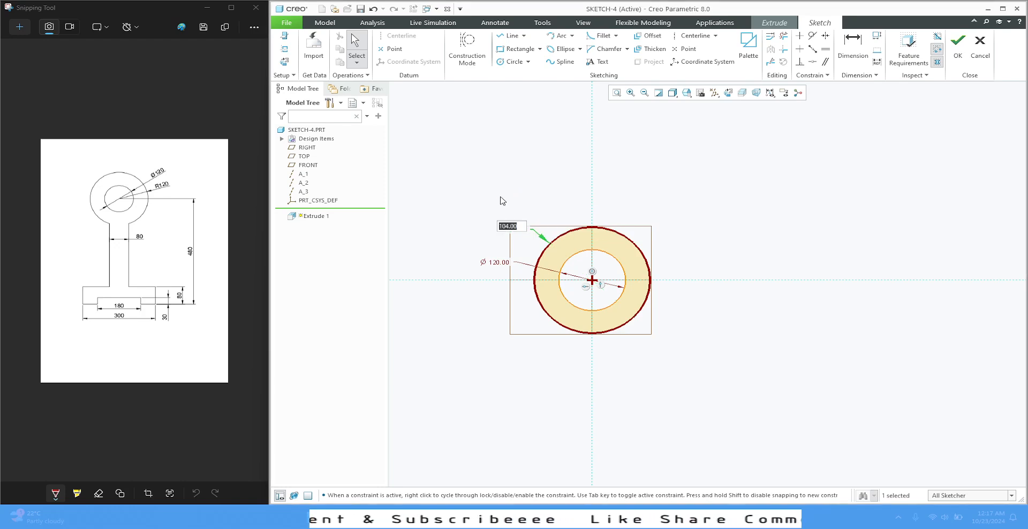
text(120)
key(Return)
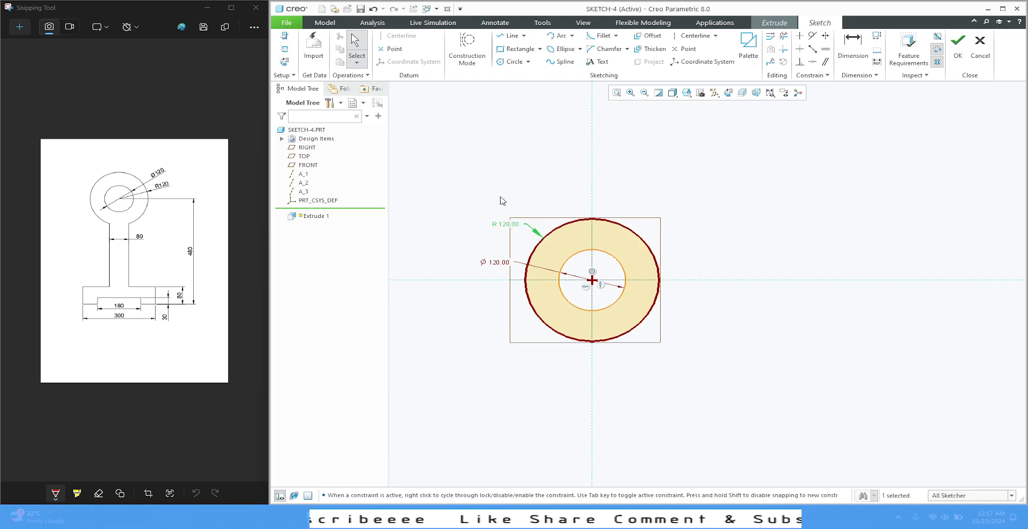
click(531, 200)
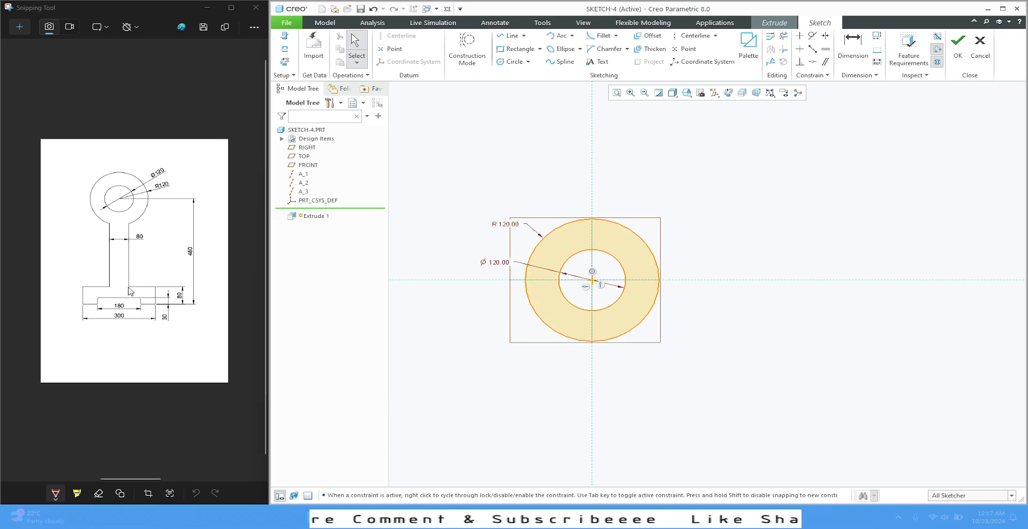
Sketch a vertical line about 190 mm long down from the outer circle's lower left and mirror it about the vertical reference
click(517, 37)
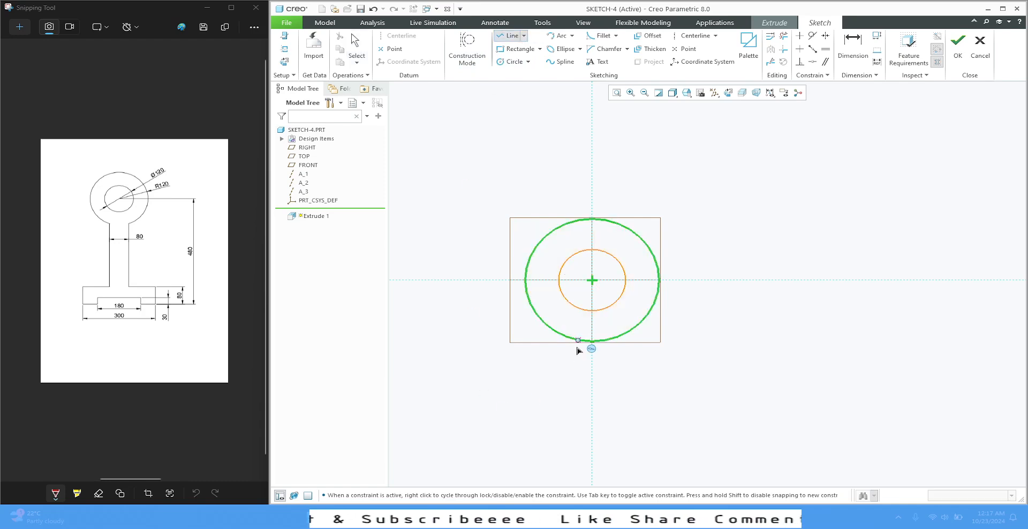
scroll(566, 217, up, 2)
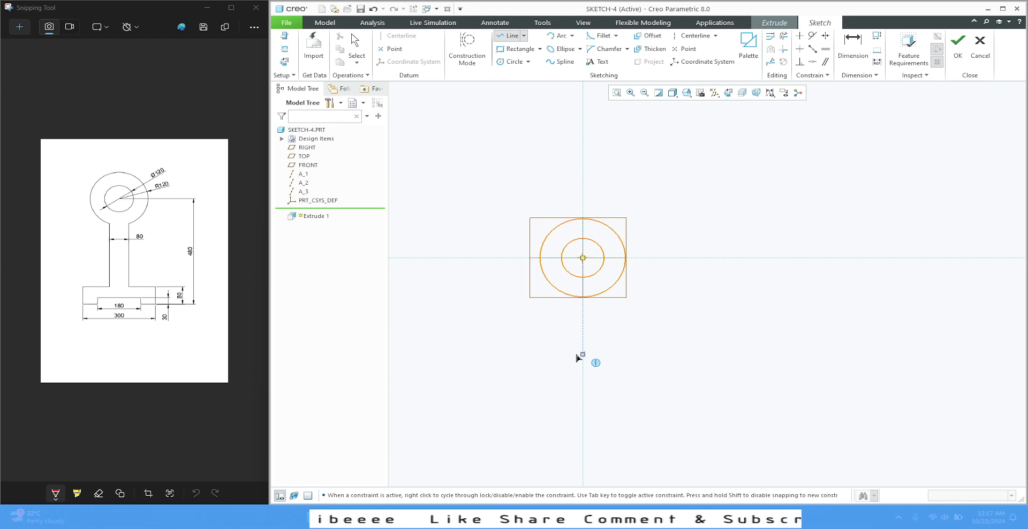
scroll(576, 354, down, 3)
click(551, 234)
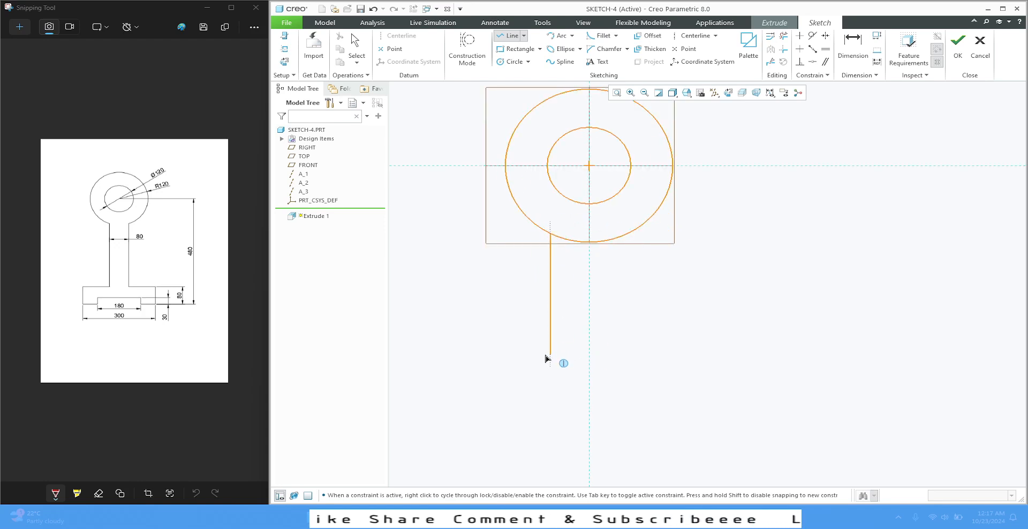
click(548, 355)
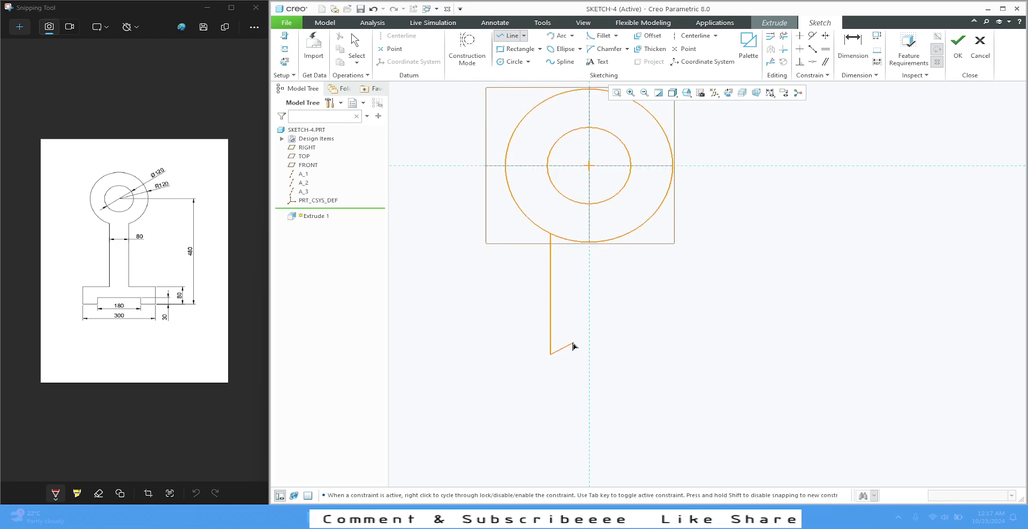
middle_click(569, 346)
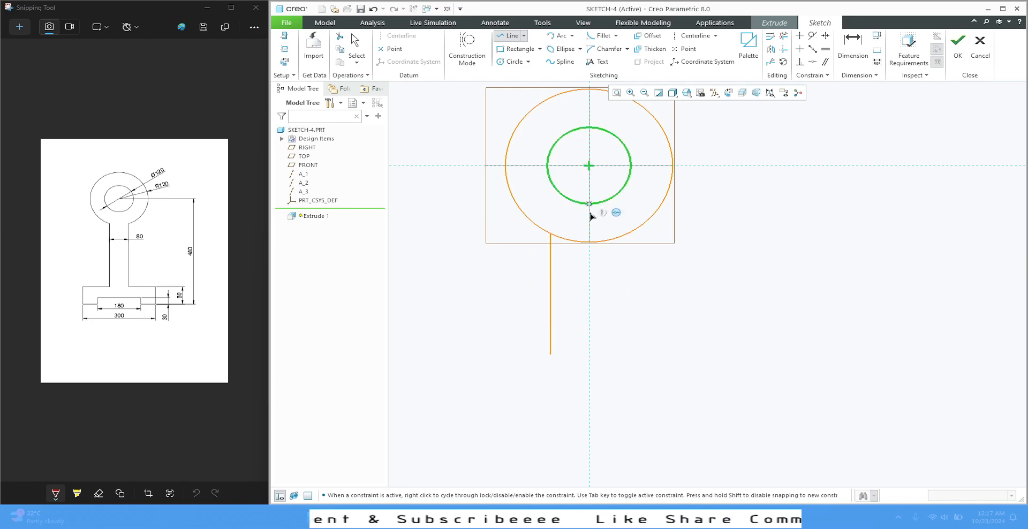
click(770, 49)
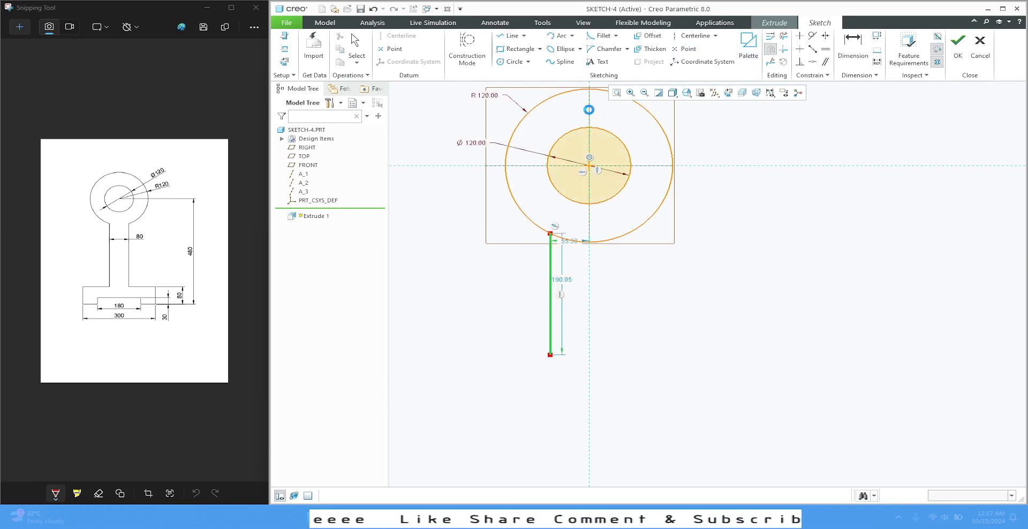
click(589, 122)
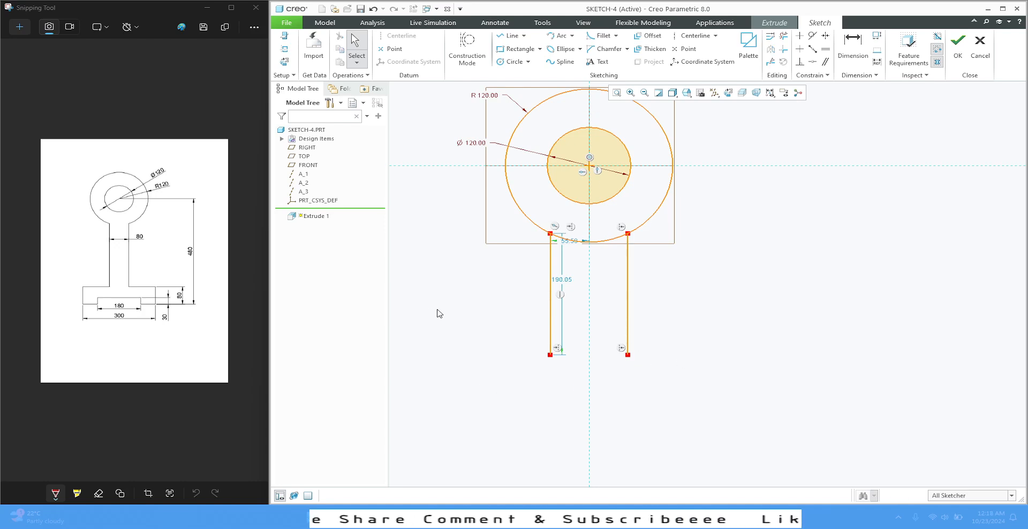
Sketch a base rectangle about 353 by 104 mm, with its upper edge at the lower ends of the two vertical lines
click(528, 52)
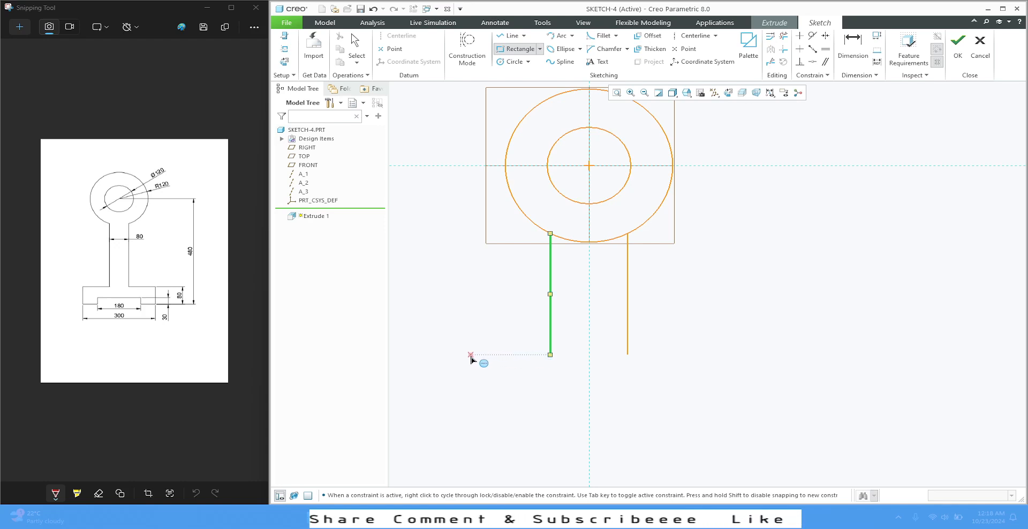
click(470, 357)
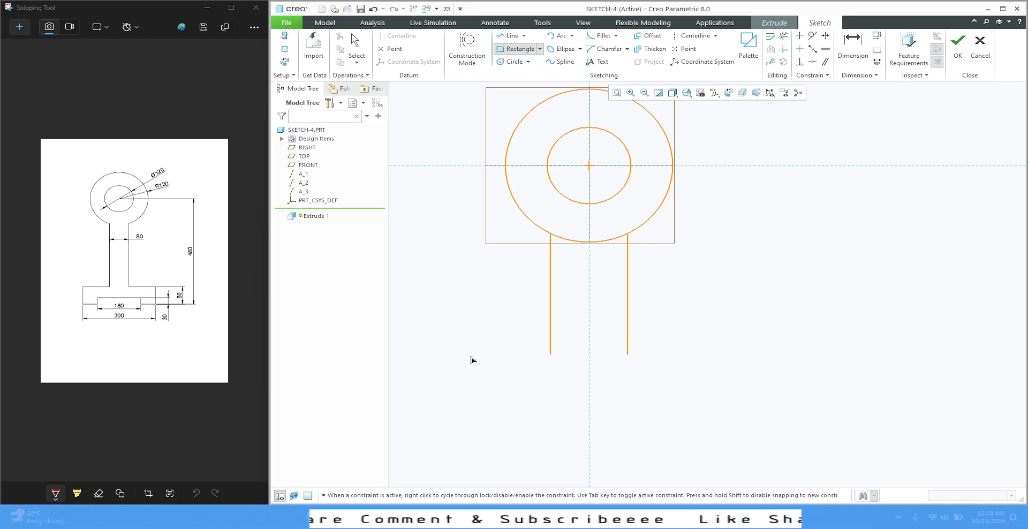
click(718, 421)
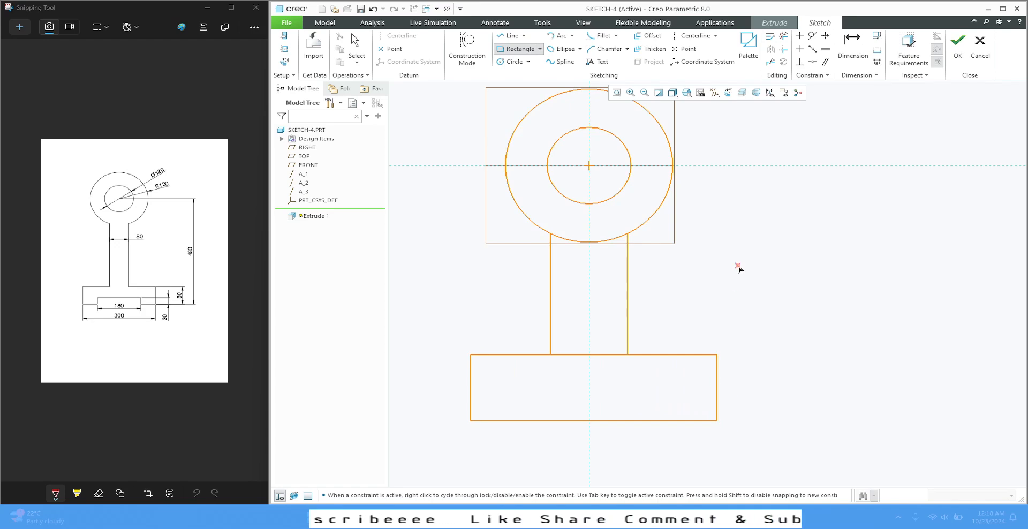
middle_click(740, 240)
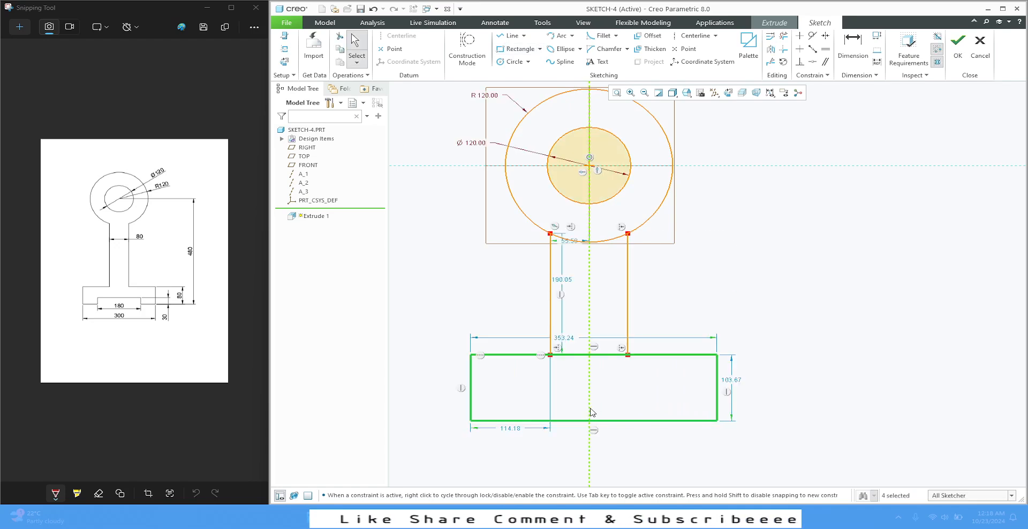
Sketch a three-line slot outline about 233 mm wide and 39 mm high rising from the base rectangle's lower edge
scroll(591, 411, up, 2)
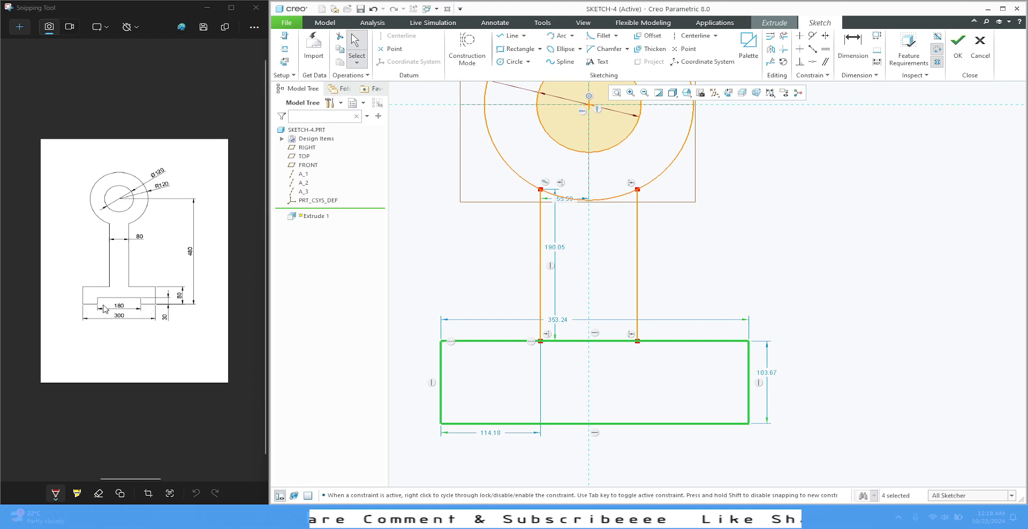
click(507, 36)
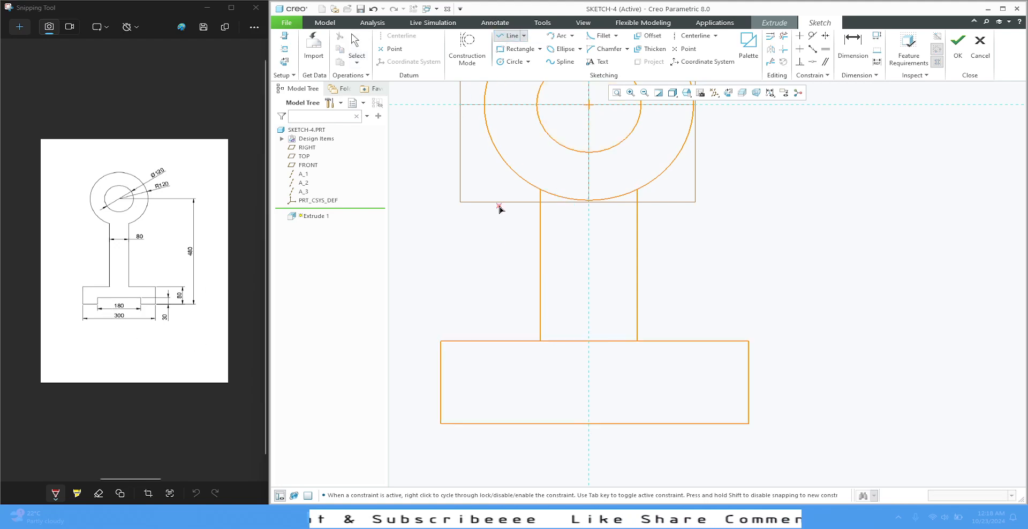
click(497, 423)
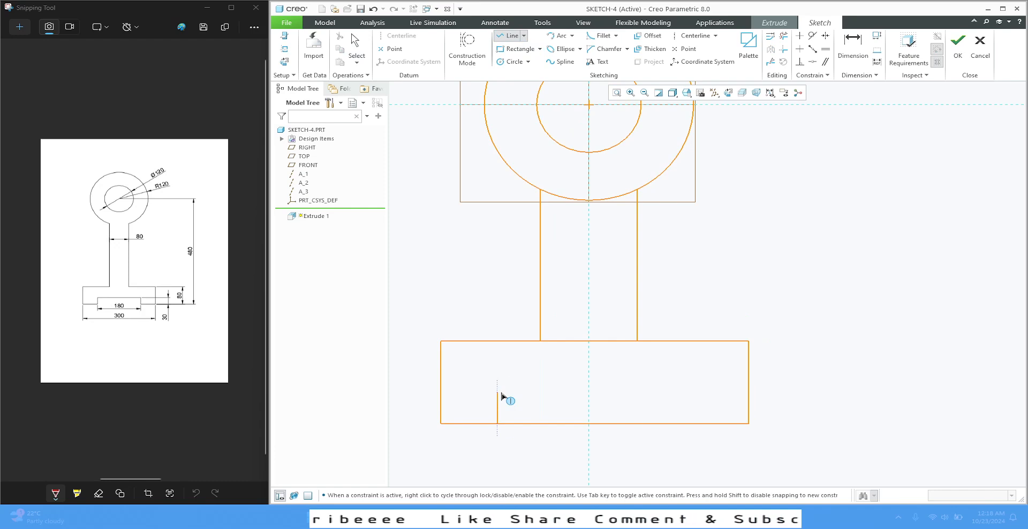
click(497, 392)
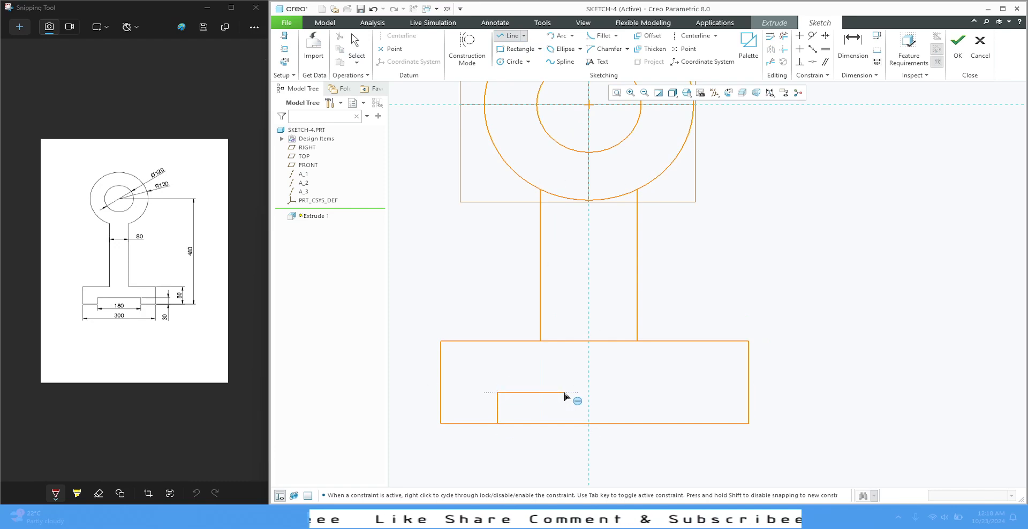
click(700, 392)
click(700, 423)
middle_click(748, 437)
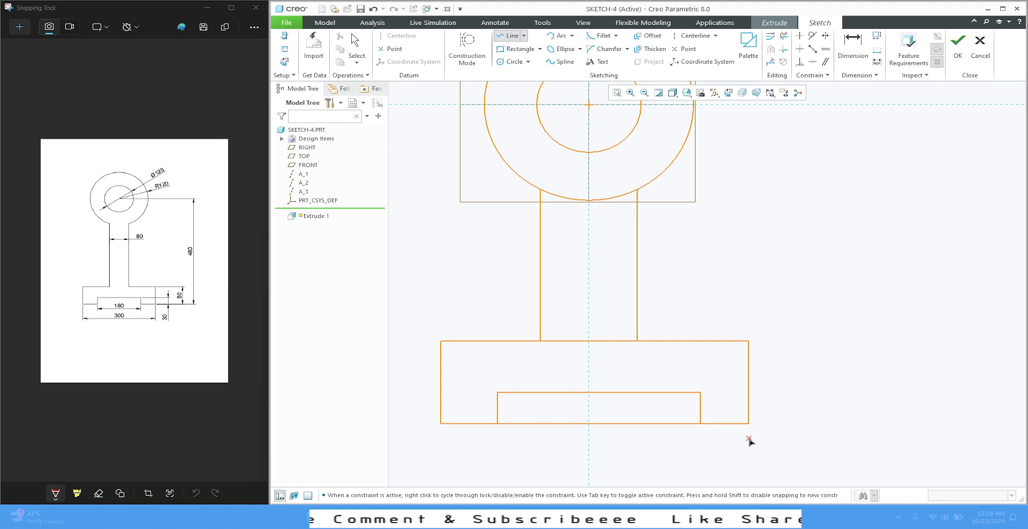
middle_click(748, 438)
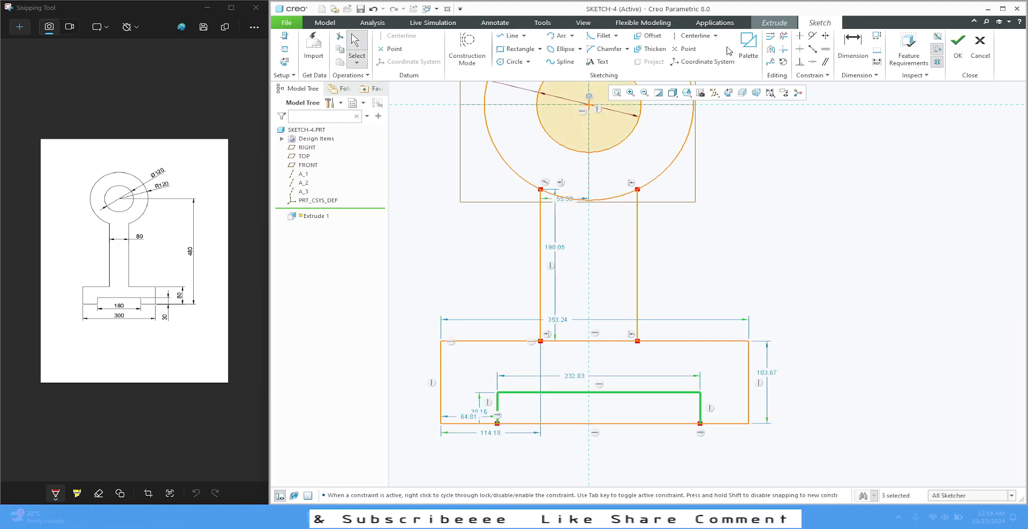
Trim away the outer circle's arc and the base's upper edge where they lie between the two vertical stem lines
click(784, 37)
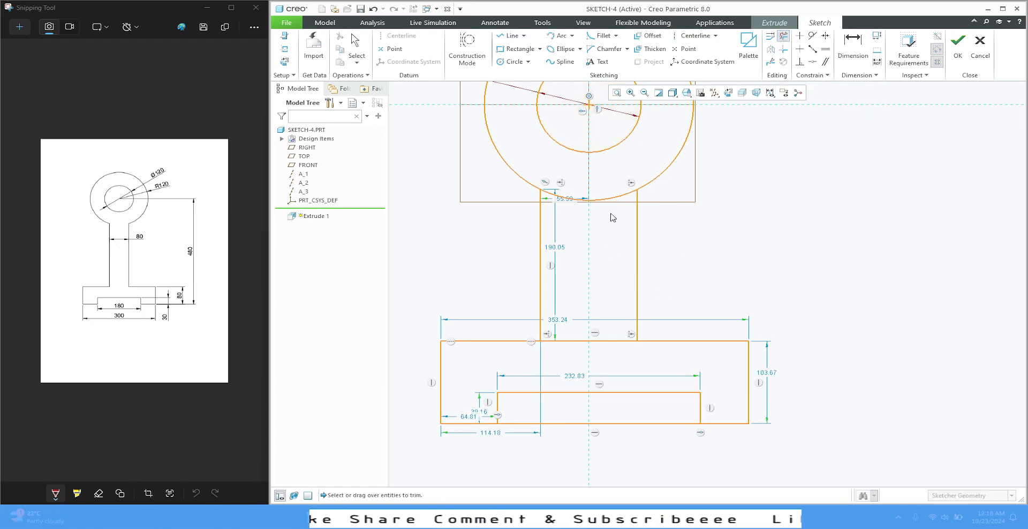
drag(610, 214, 608, 171)
drag(571, 220, 564, 184)
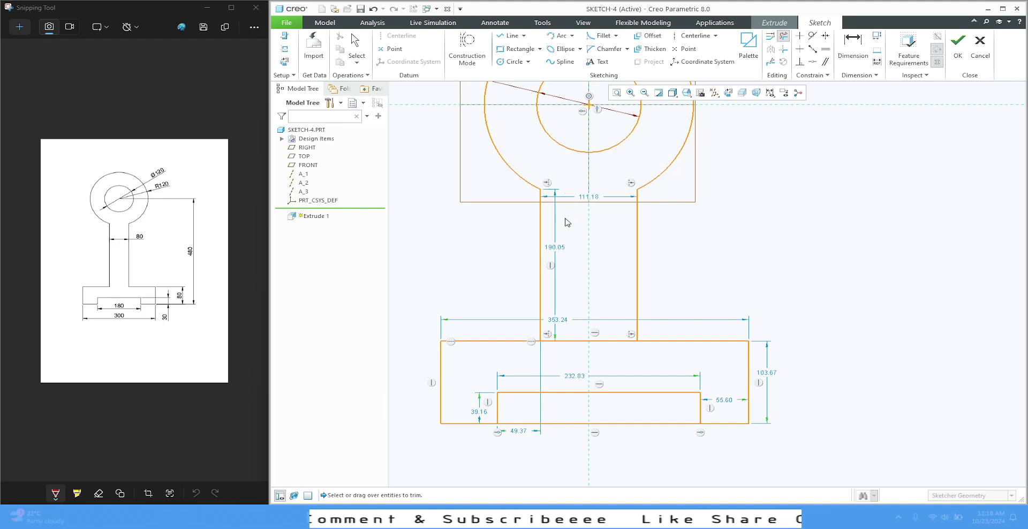
drag(573, 320, 585, 360)
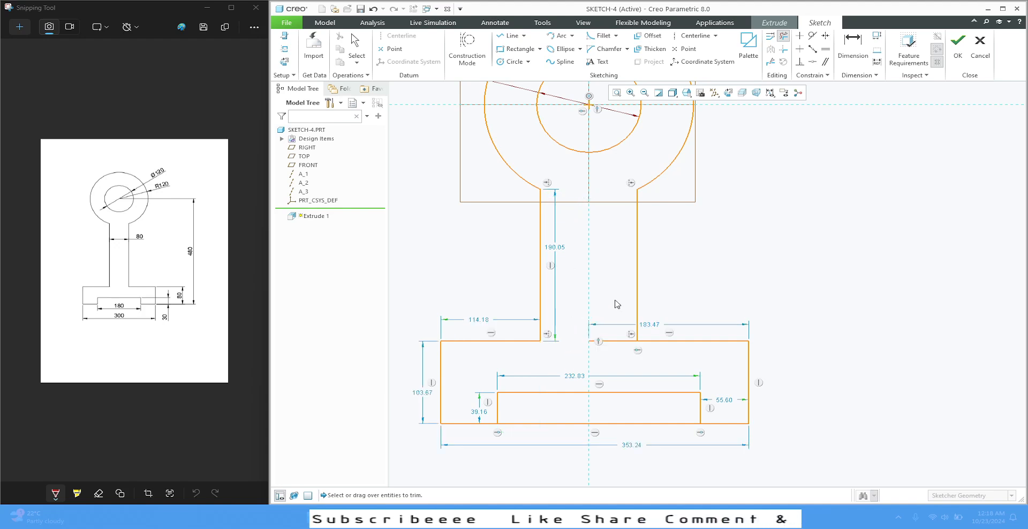
drag(616, 302, 620, 358)
Trim away the base's lower edge across the slot opening to leave one closed outer profile
drag(578, 405, 547, 427)
click(547, 428)
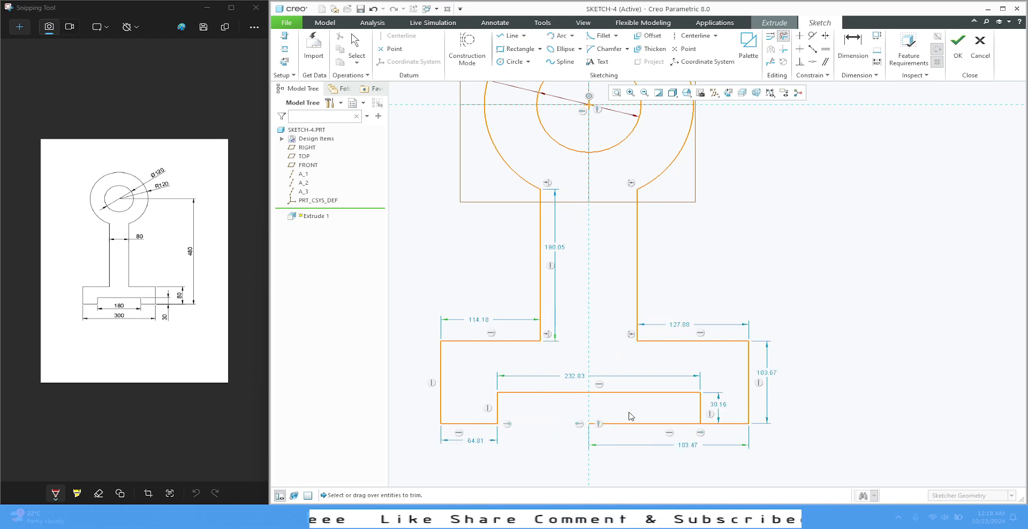
click(621, 424)
middle_click(810, 254)
scroll(607, 297, up, 1)
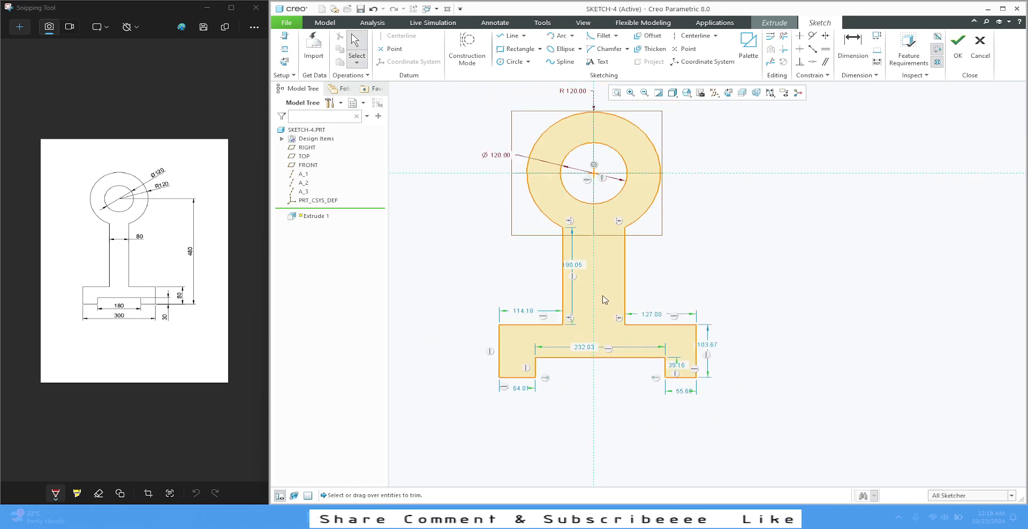
scroll(546, 346, up, 2)
scroll(576, 278, down, 2)
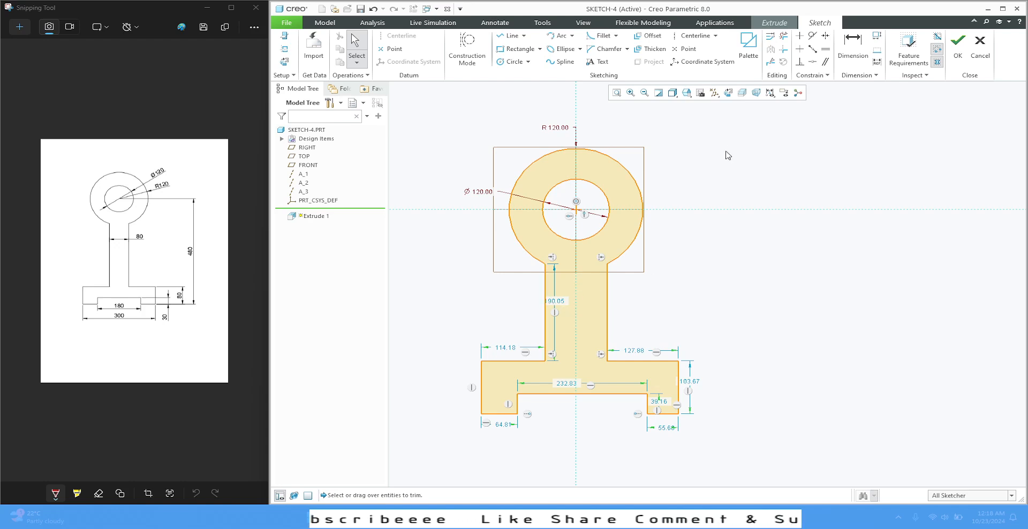
Try to dimension the base's lower edge at 480 mm from the horizontal reference, and delete that dimension
click(771, 36)
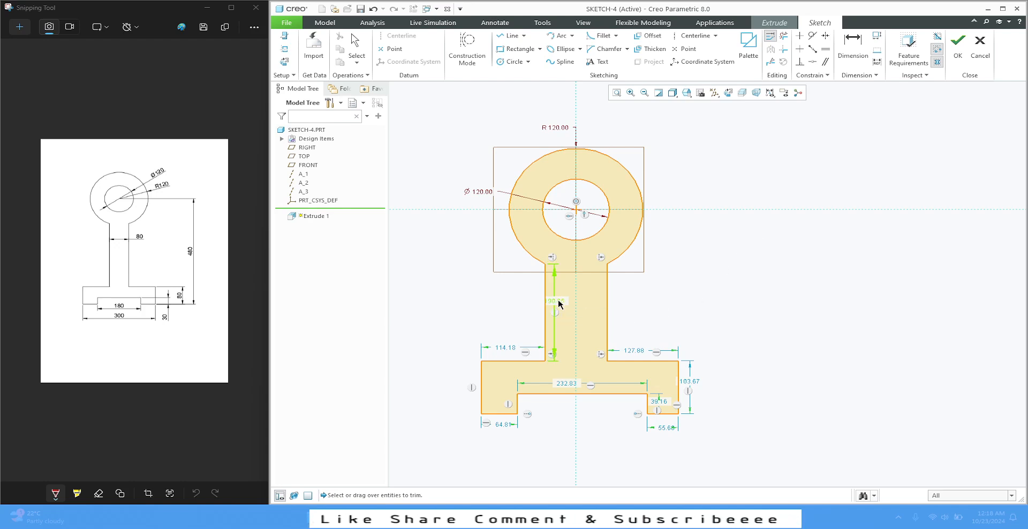
middle_click(737, 124)
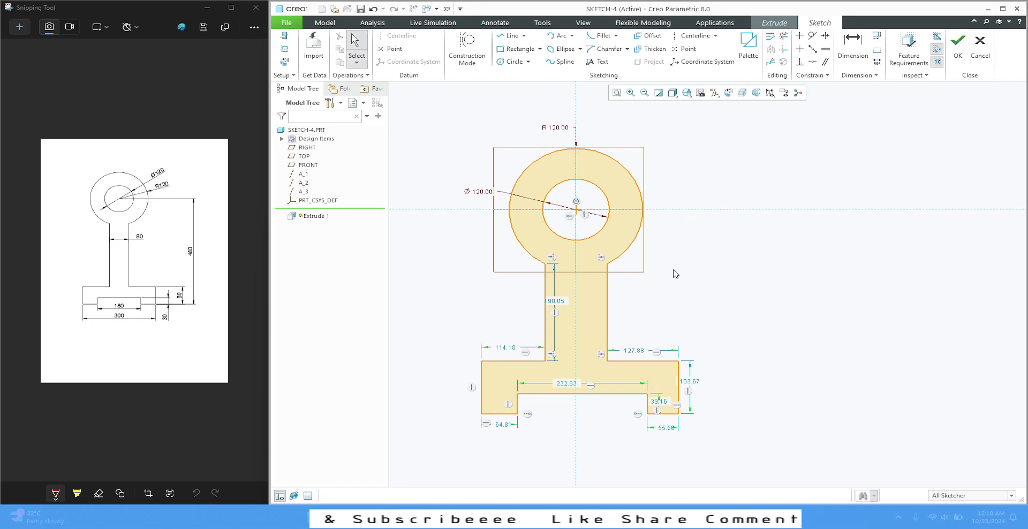
click(853, 47)
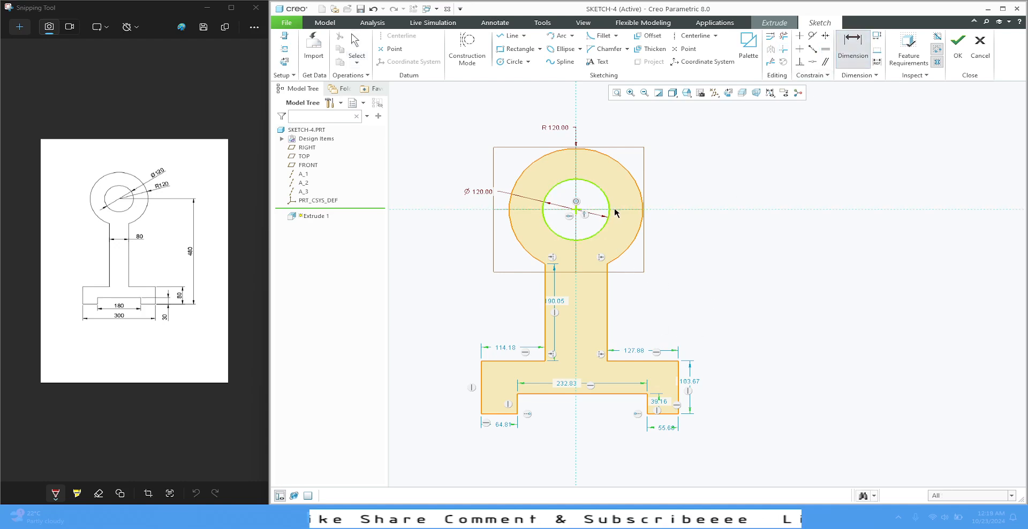
click(668, 412)
click(679, 209)
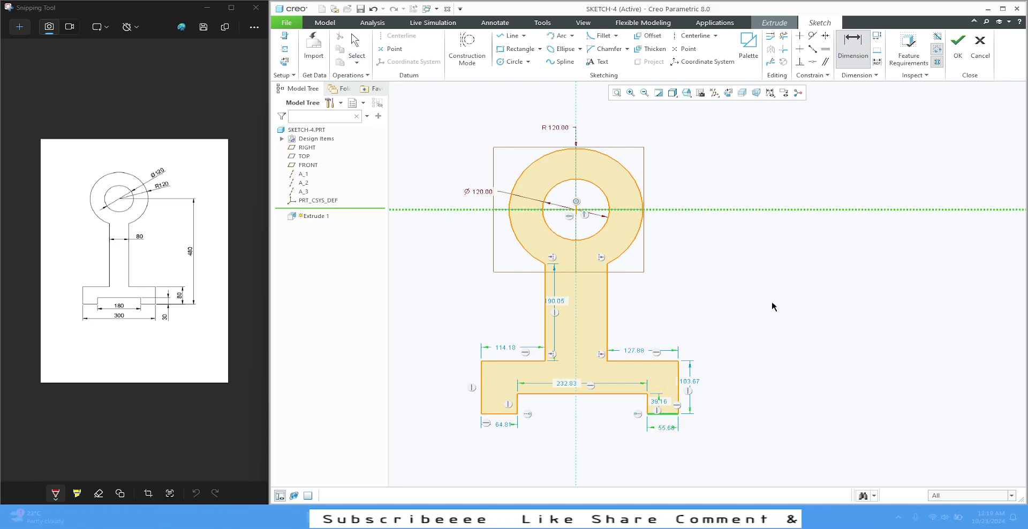
middle_click(772, 300)
text(48)
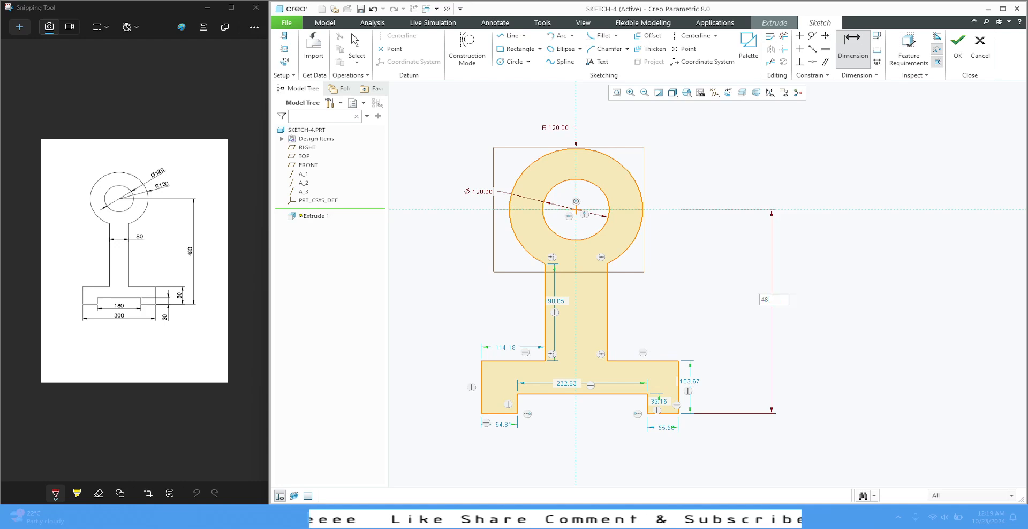
text(0)
key(Return)
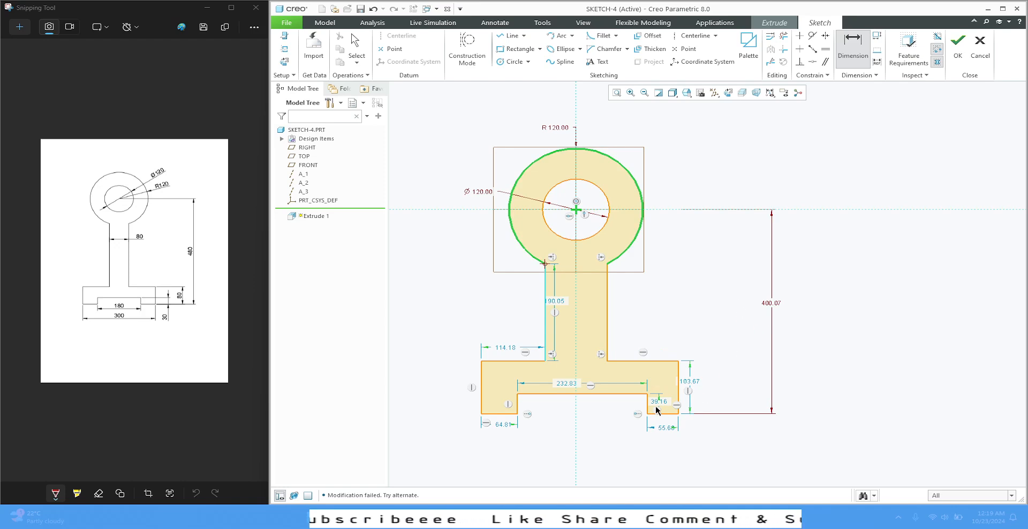
middle_click(740, 346)
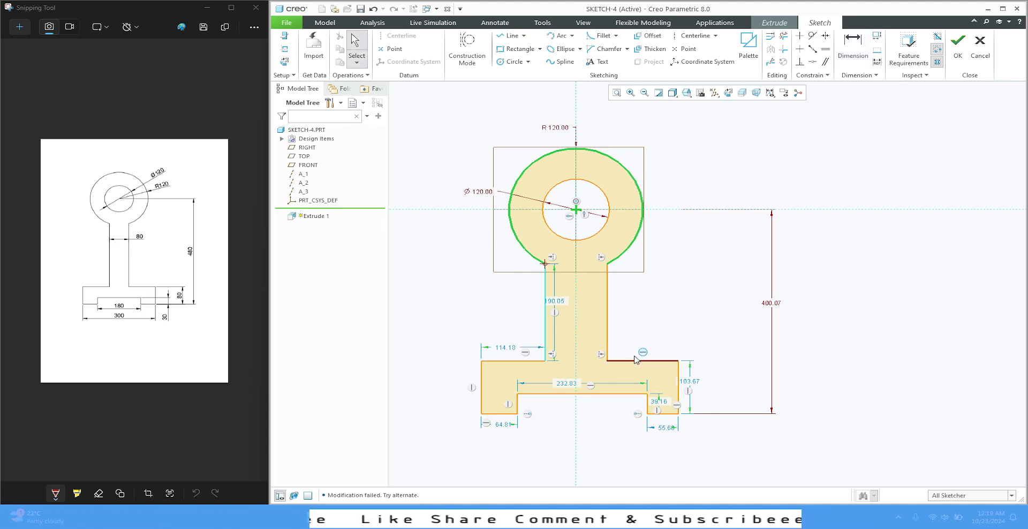
click(772, 304)
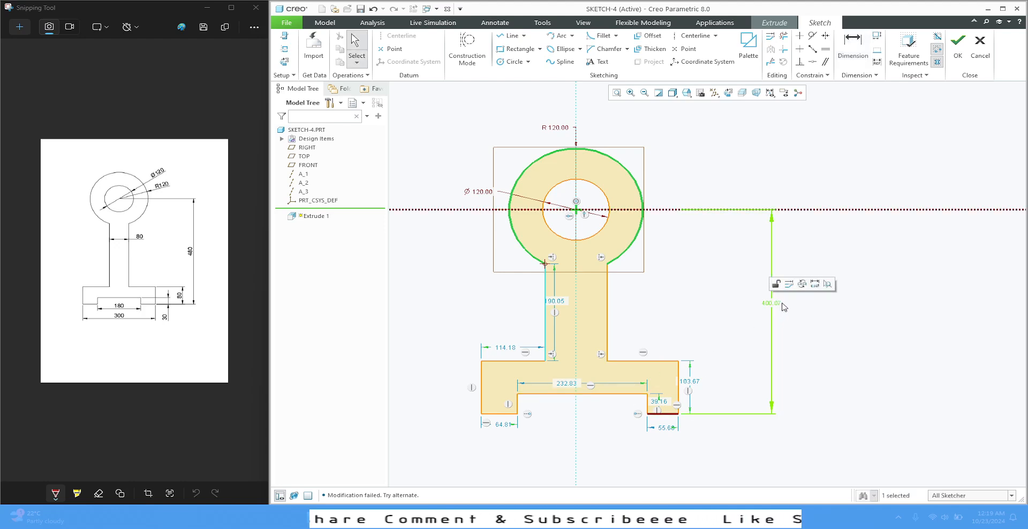
key(Delete)
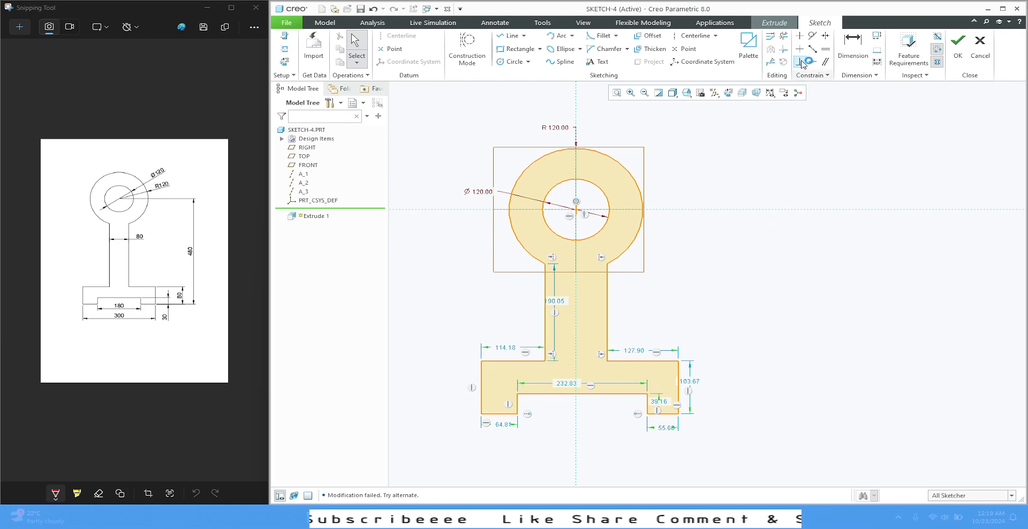
click(825, 37)
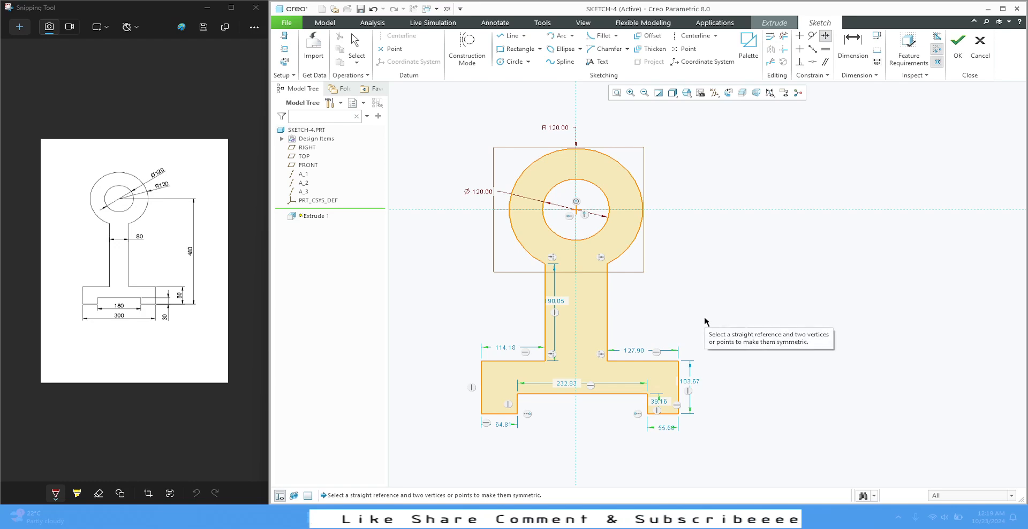
click(584, 394)
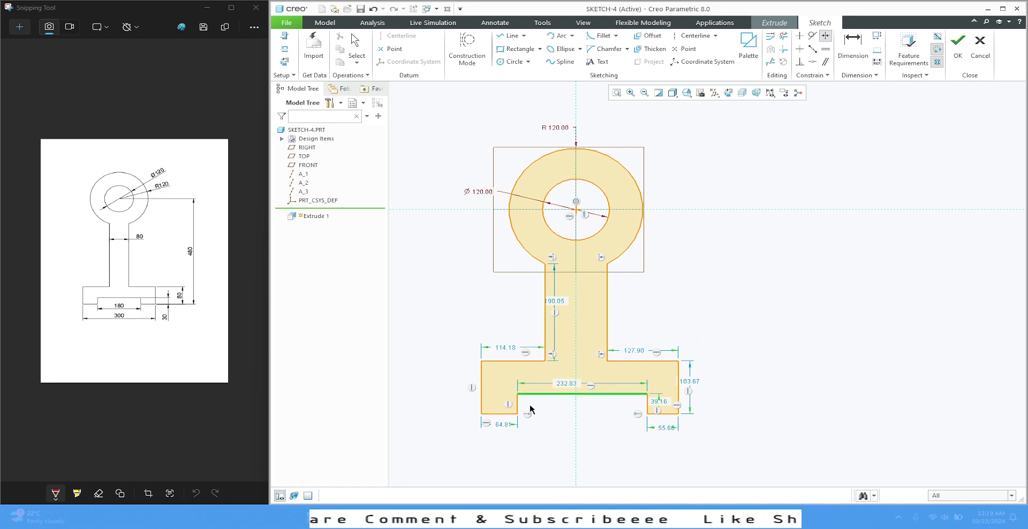
click(517, 394)
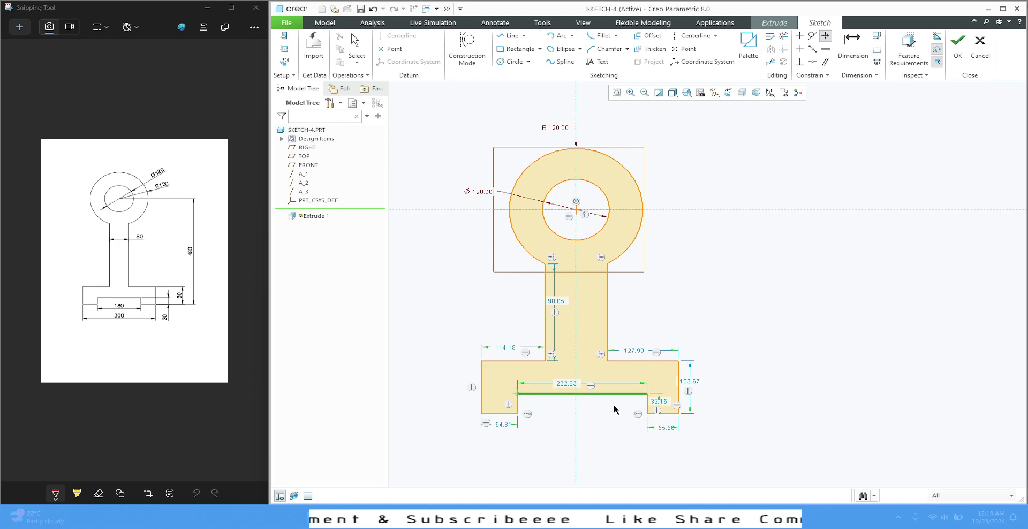
click(647, 394)
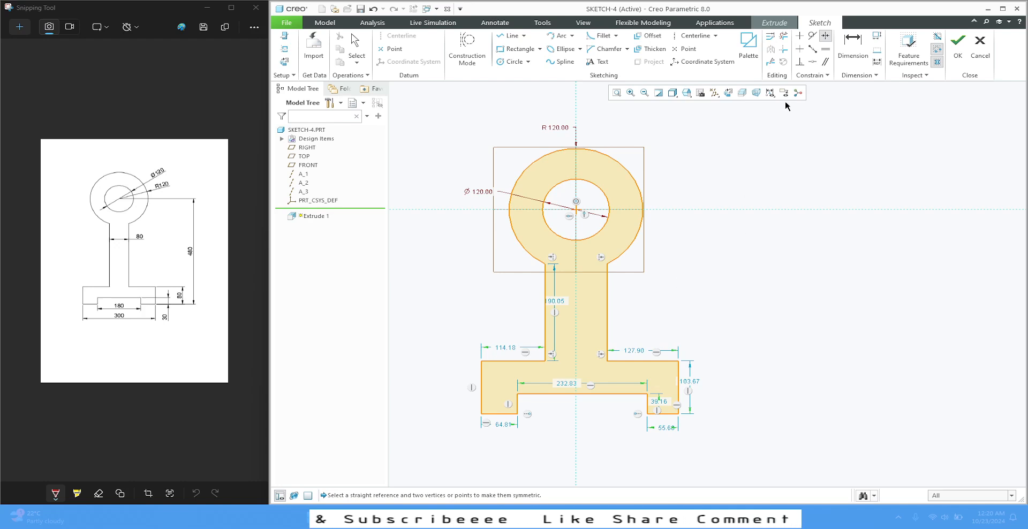
middle_click(819, 170)
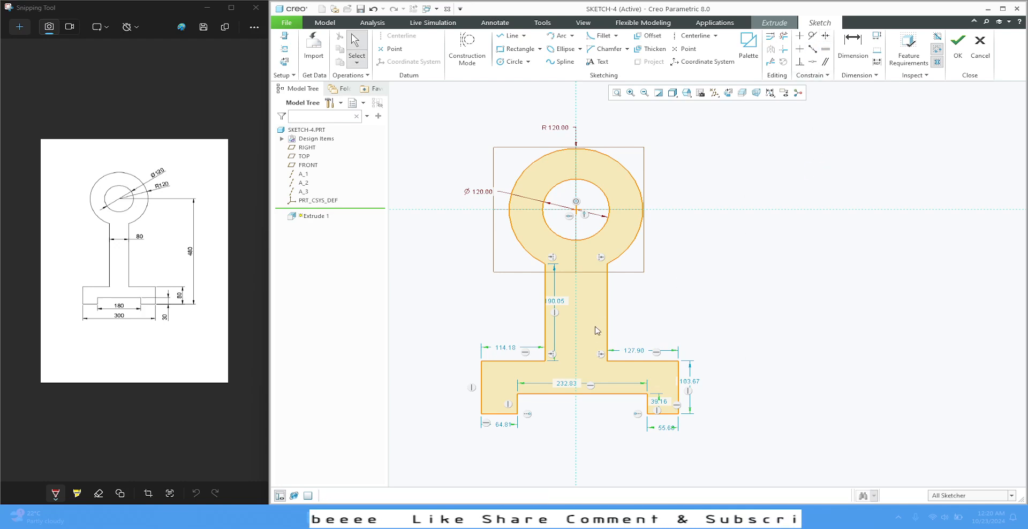
Make the slot's two upper corners and the base's two upper outer corners symmetric about the vertical reference
click(825, 35)
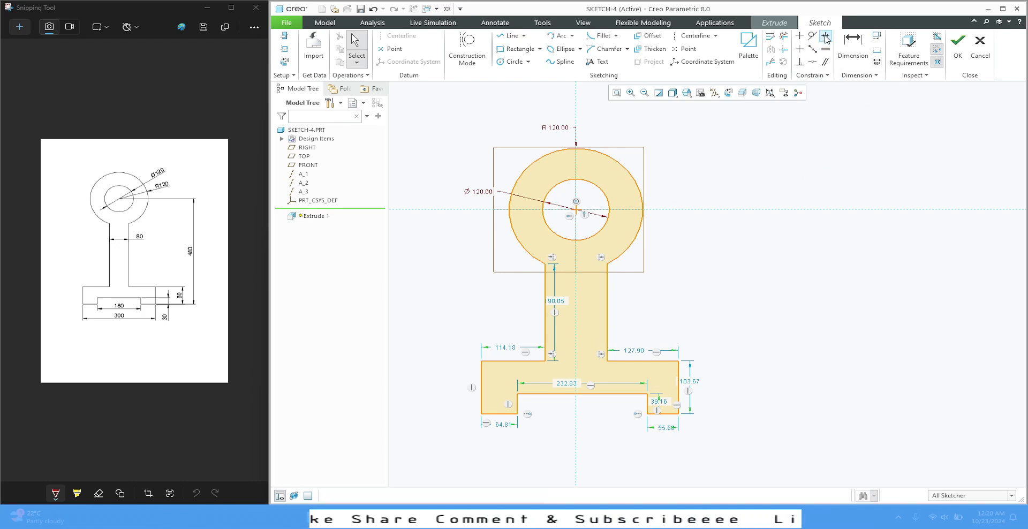
click(577, 431)
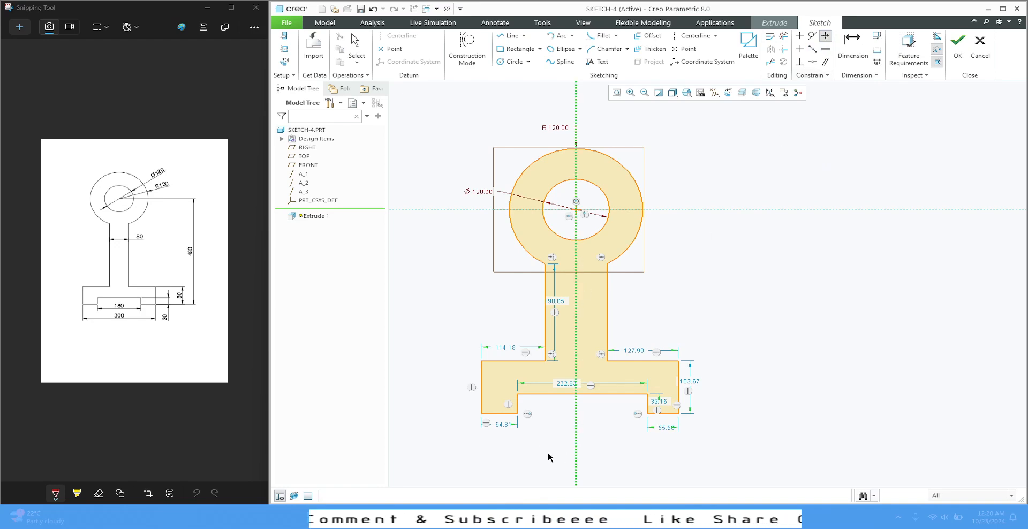
click(516, 395)
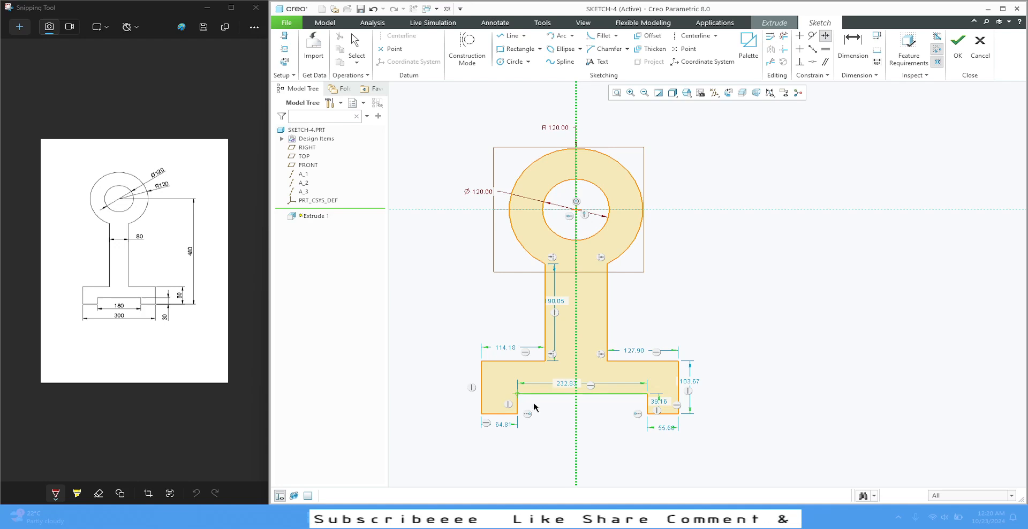
click(647, 395)
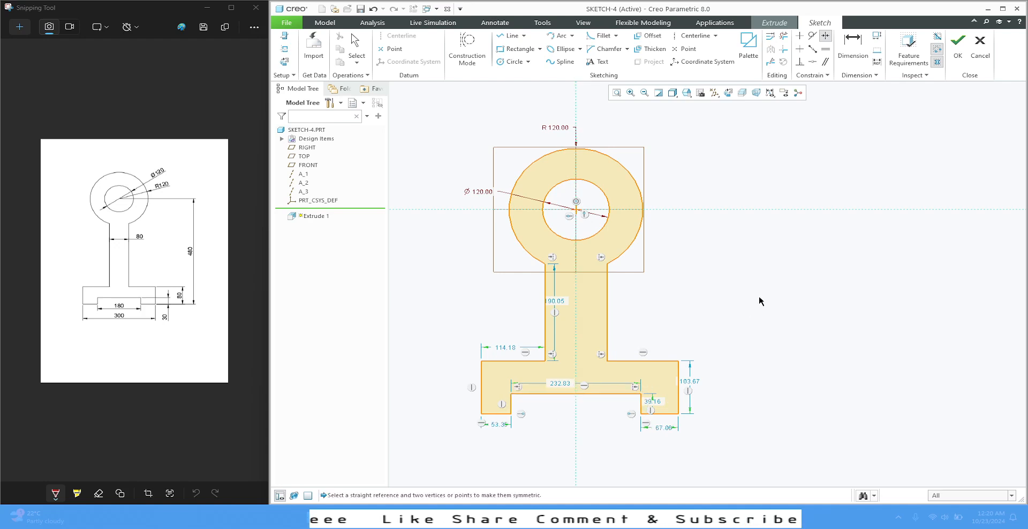
click(576, 317)
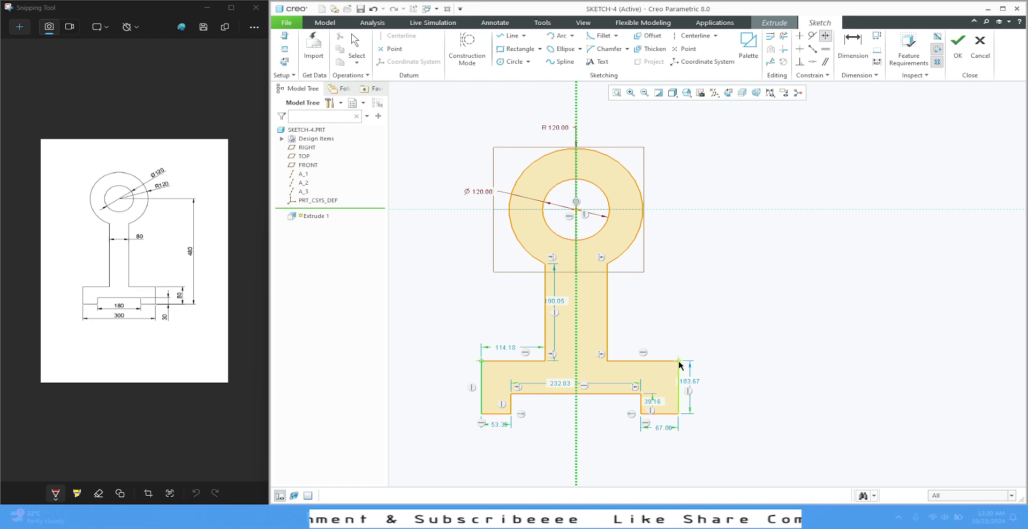
click(678, 361)
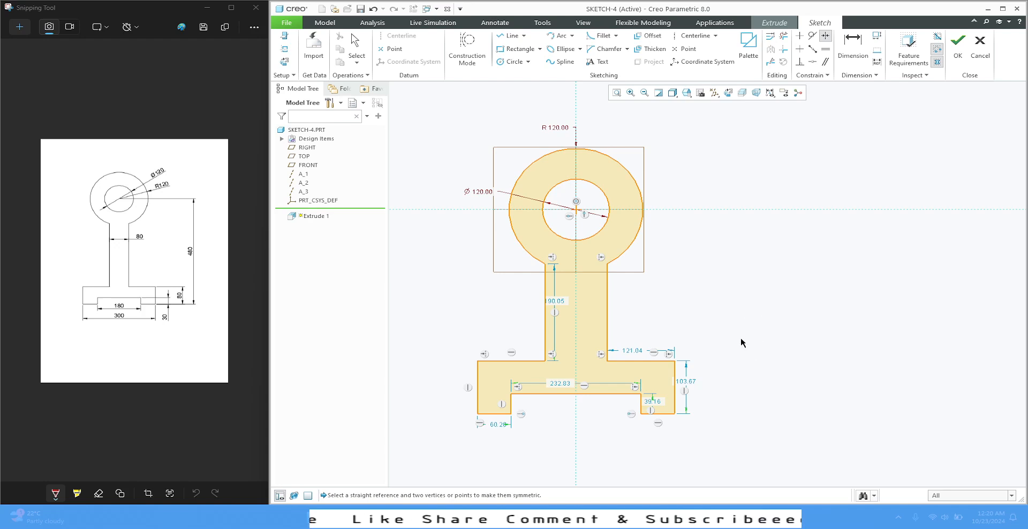
Try to make the base's two lower outer corners symmetric about the vertical reference
click(576, 292)
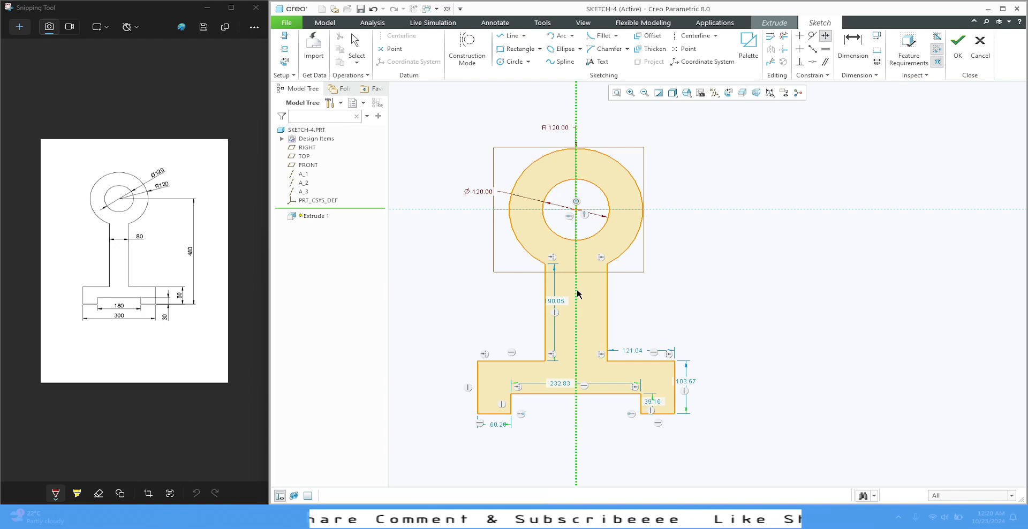
click(477, 414)
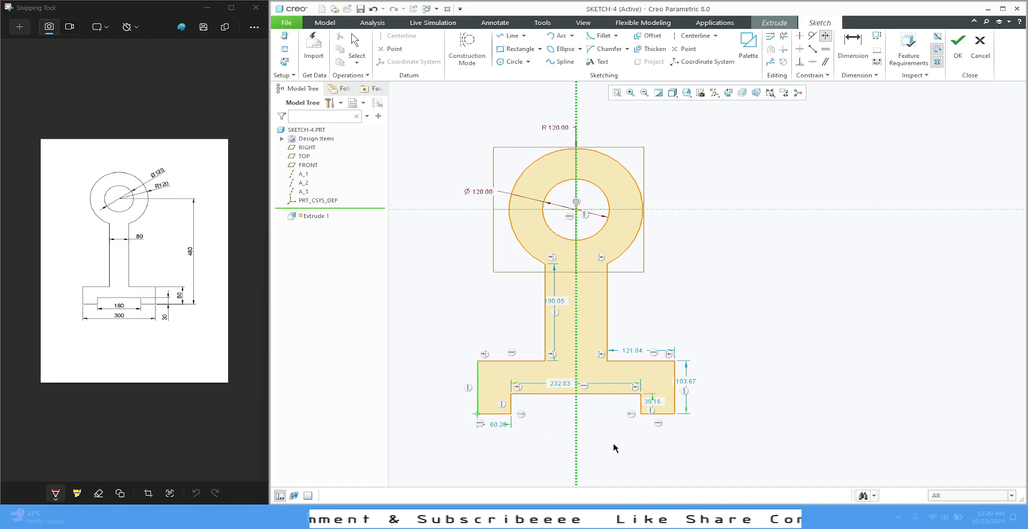
click(675, 414)
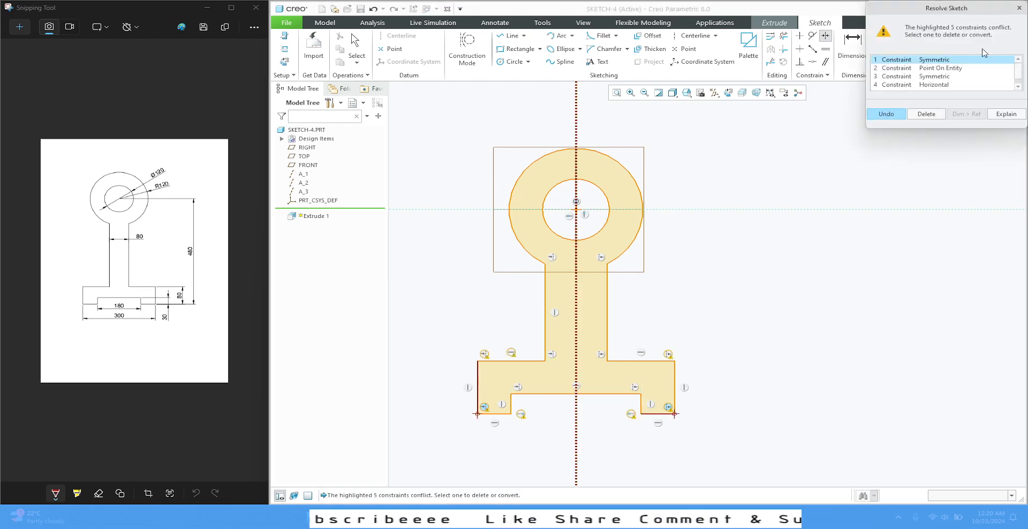
click(1019, 7)
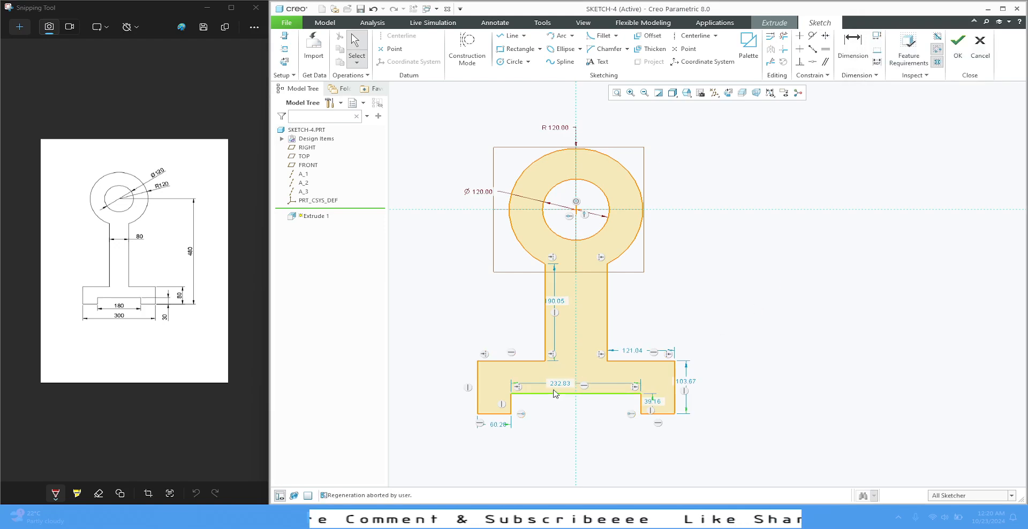
Move the slot's width dimension into the slot opening and set it to 180 mm
drag(559, 384, 569, 410)
double_click(569, 411)
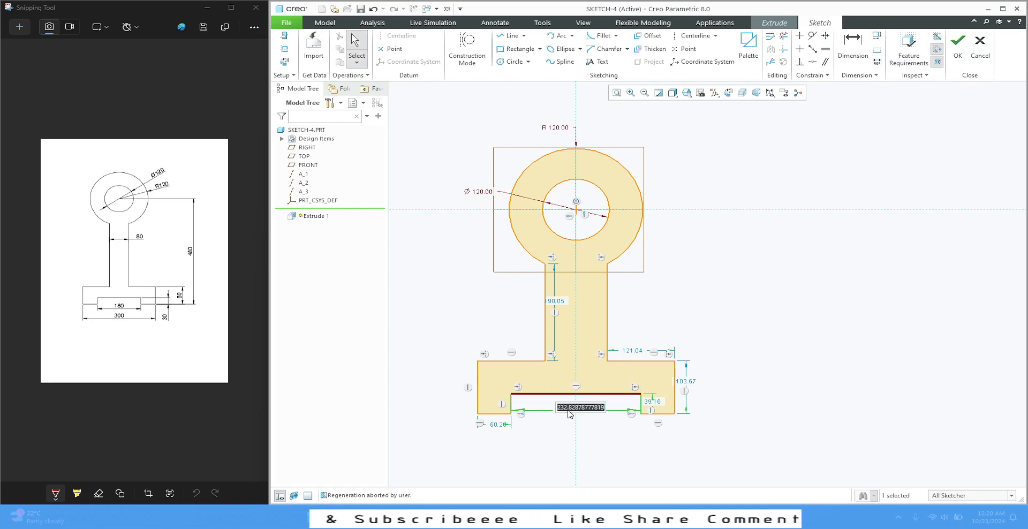
text(180)
key(Return)
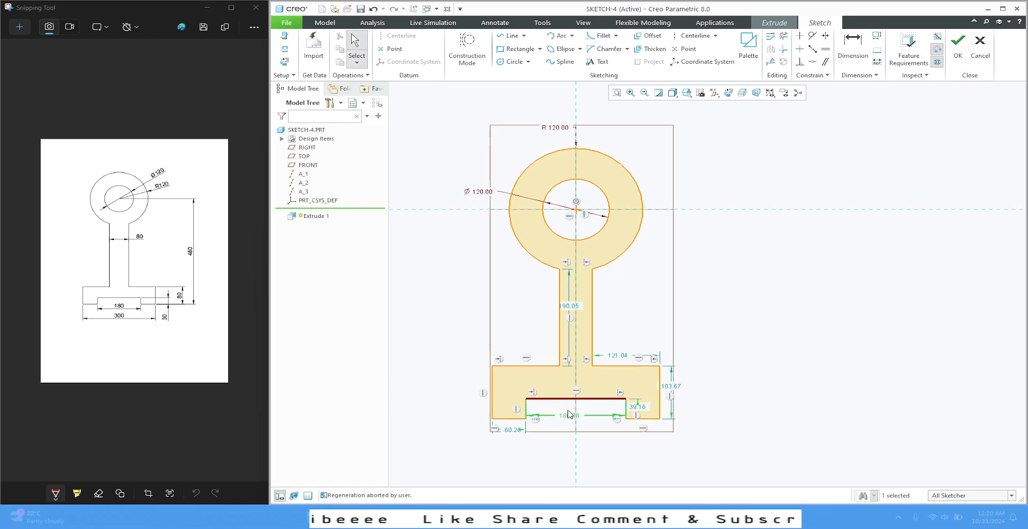
Dimension the base's overall width between its two outer vertical edges at 300 mm
click(852, 49)
click(492, 394)
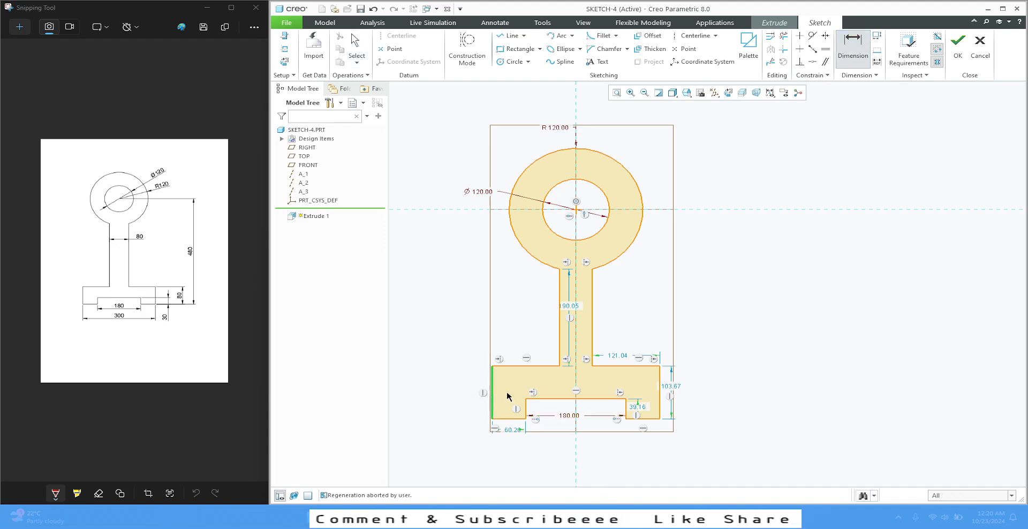
click(659, 385)
middle_click(589, 450)
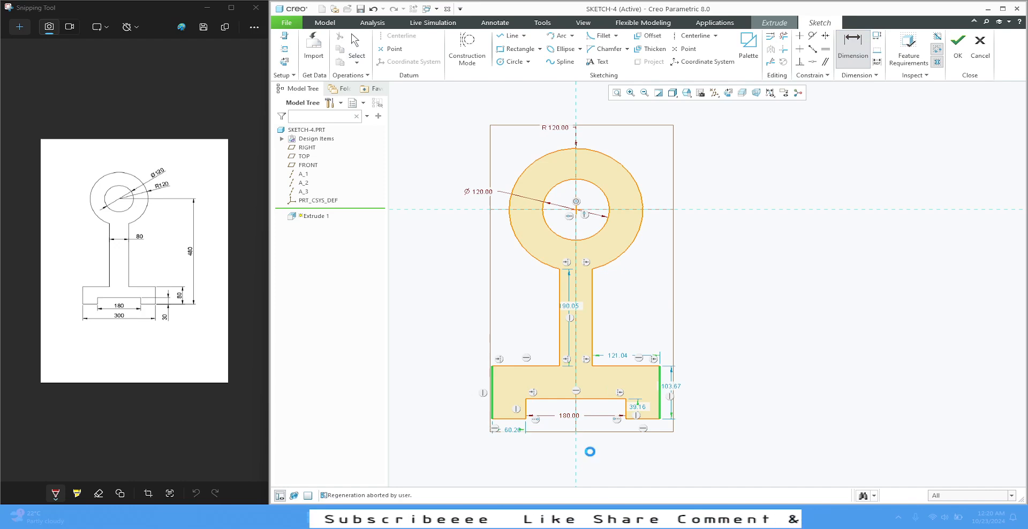
text(300)
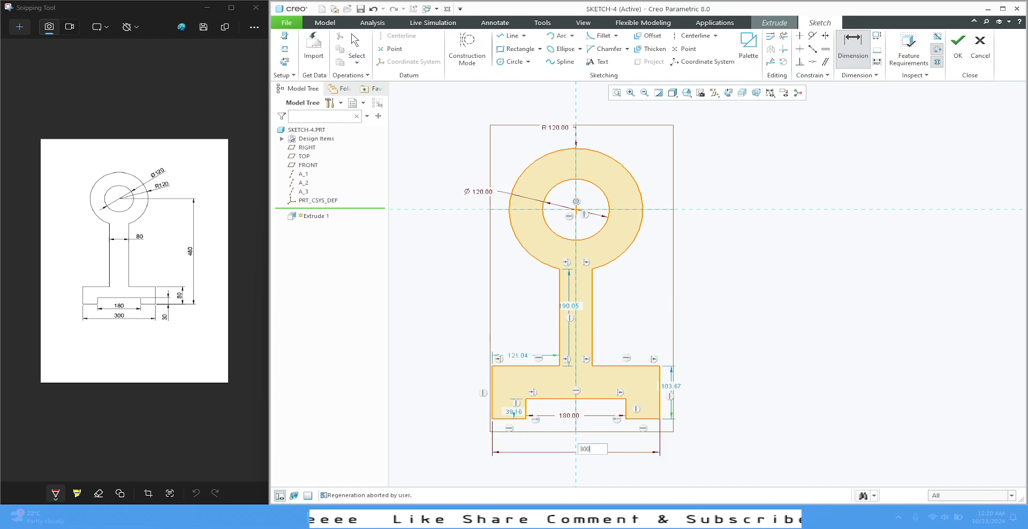
key(Return)
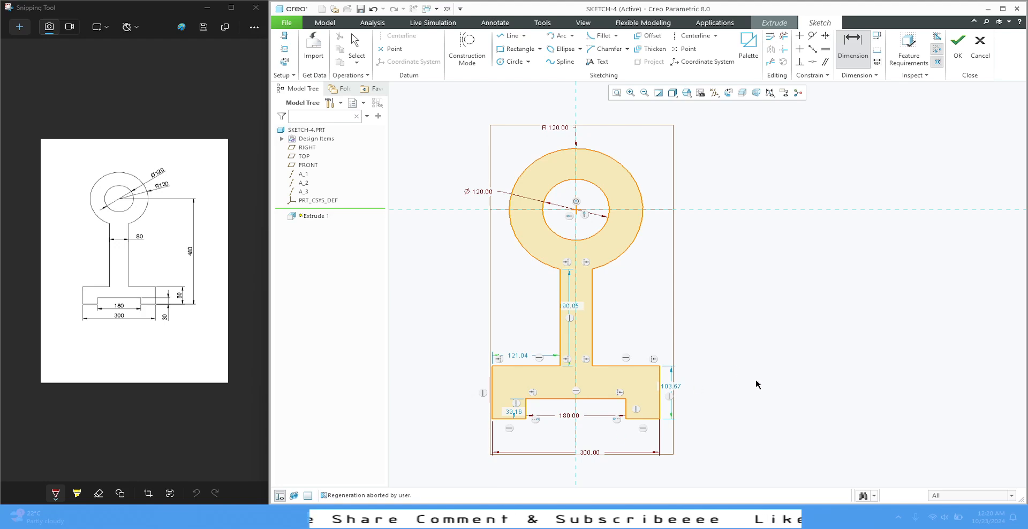
Set the slot's depth to 30 mm and the base's height to 80 mm
double_click(515, 412)
text(30)
key(Return)
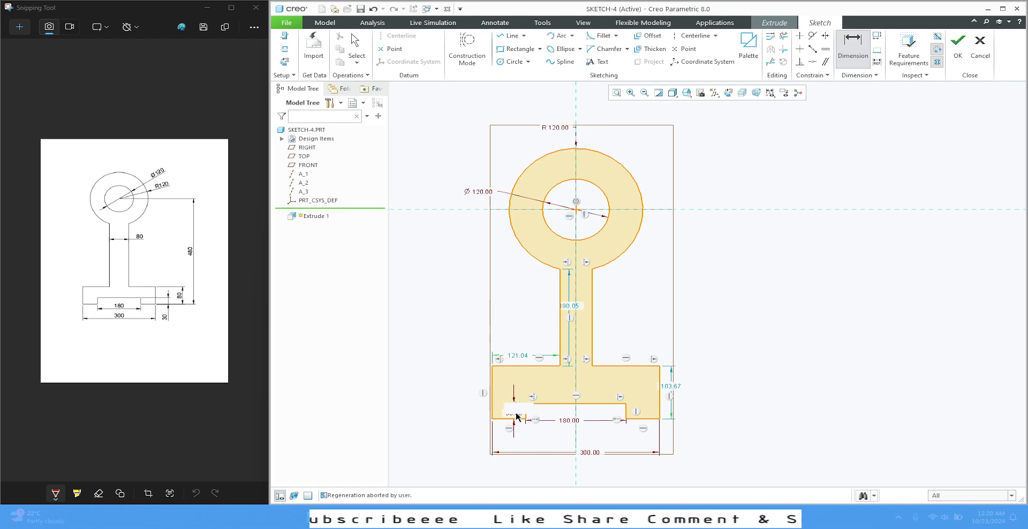
double_click(674, 388)
text(80)
key(Return)
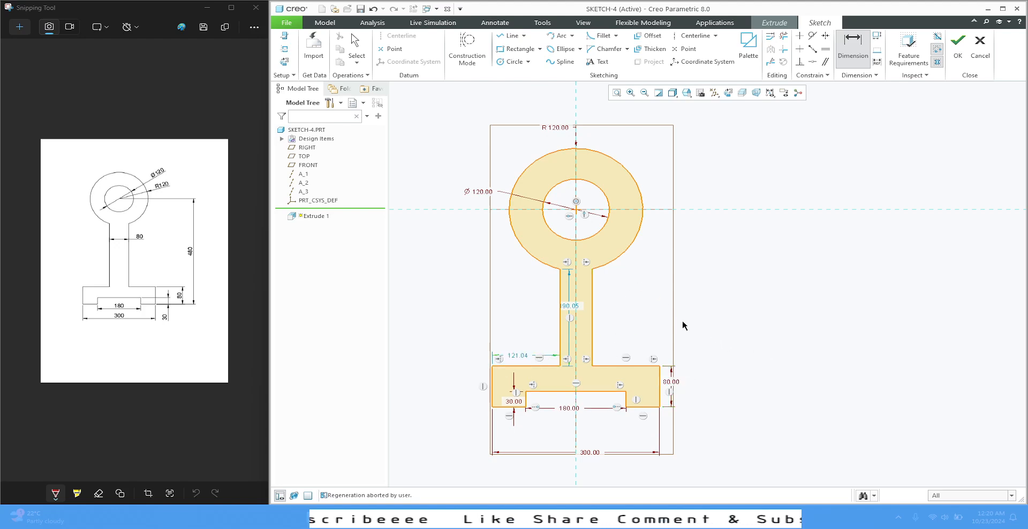
middle_click(760, 272)
Dimension the vertical distance from the ring's centre to the base's lower edge at 480 mm
click(853, 54)
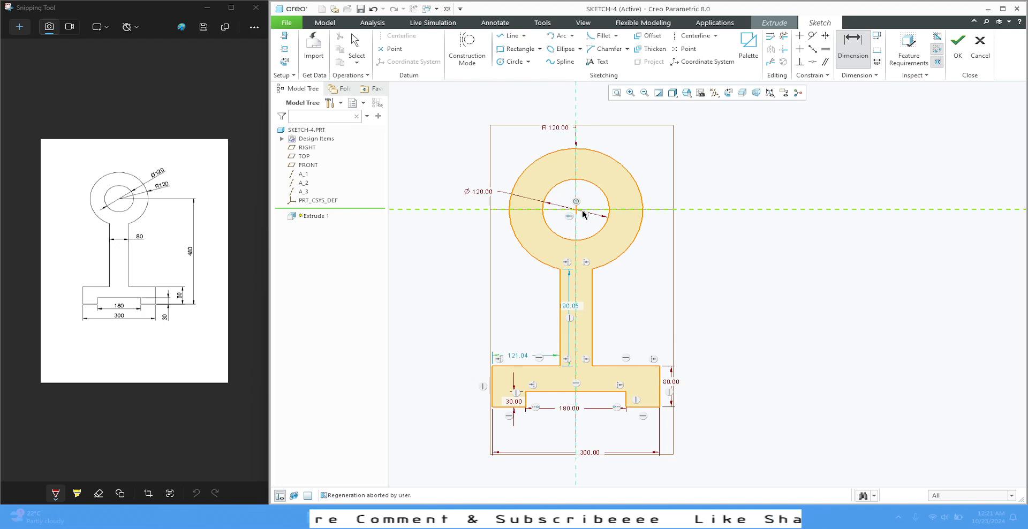
click(582, 211)
click(649, 408)
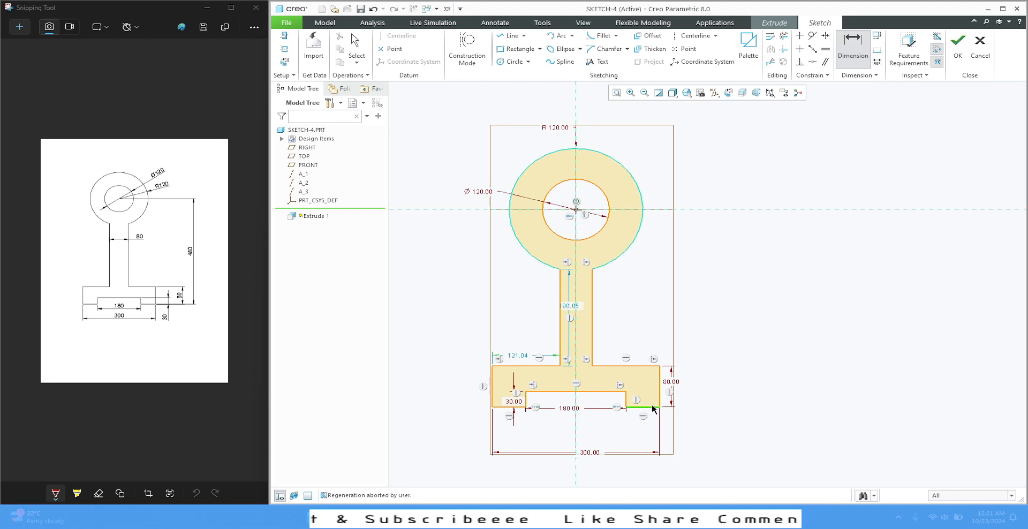
middle_click(709, 289)
text(480)
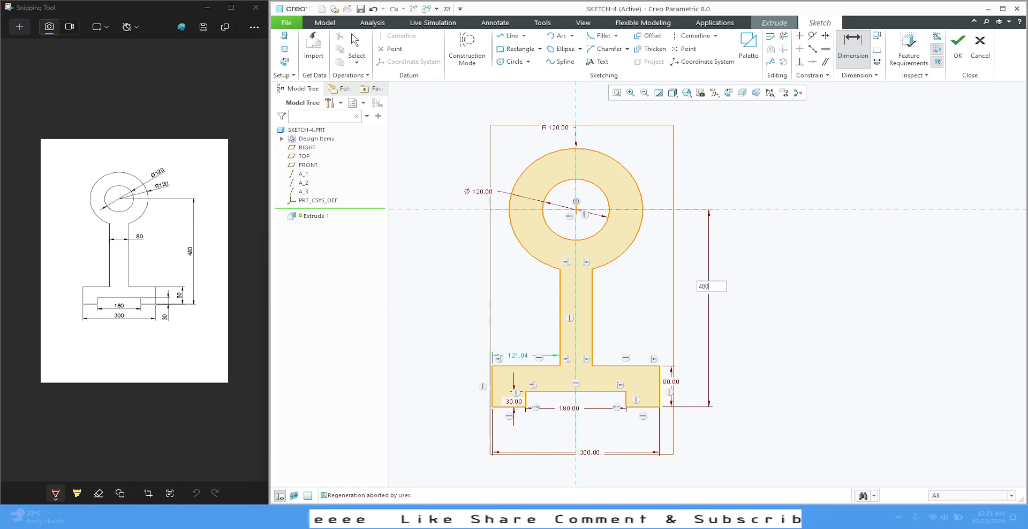
key(Return)
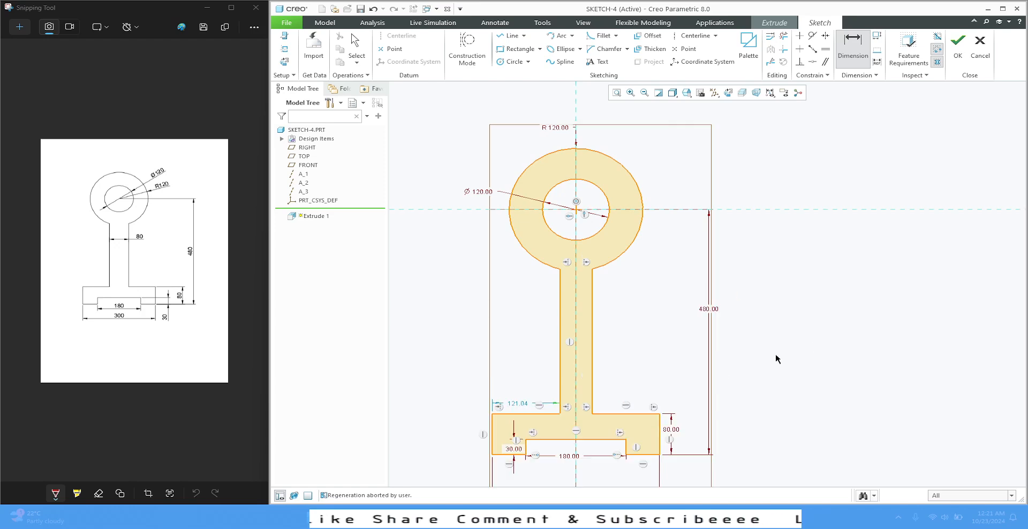
middle_click(657, 309)
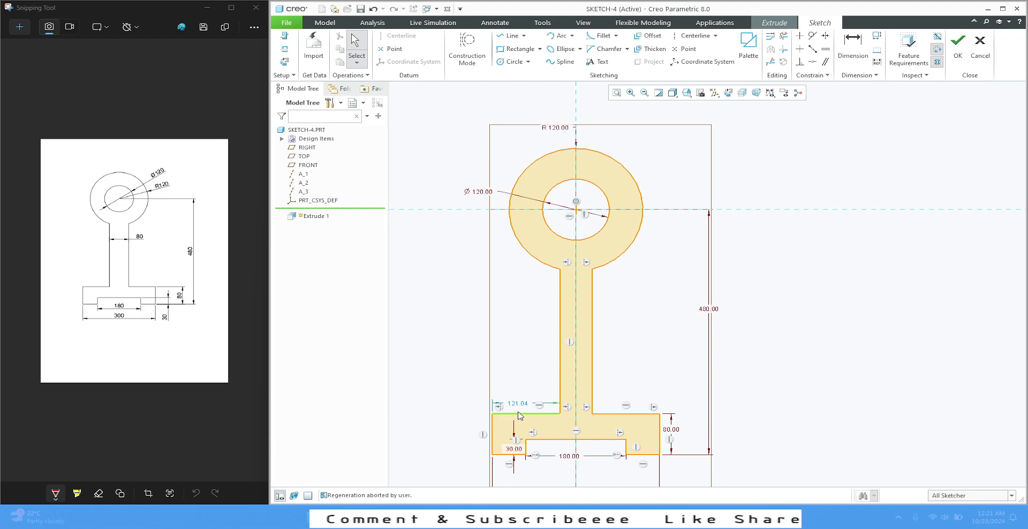
Widen the stem freehand at its lower corner, and dimension the width between its two vertical edges at 80 mm
drag(491, 413, 481, 401)
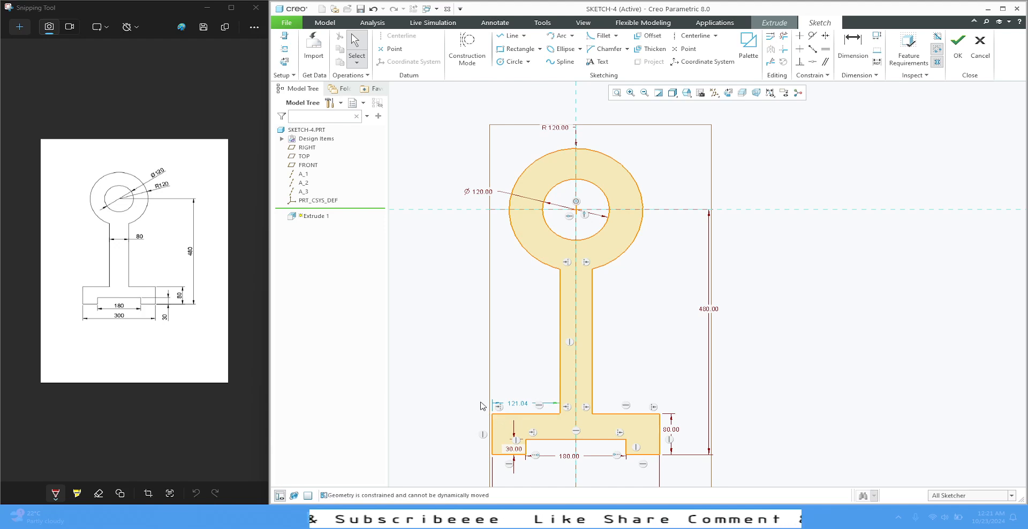
mouse_move(560, 418)
mouse_down()
mouse_move(566, 385)
mouse_move(544, 395)
mouse_move(556, 397)
mouse_up()
click(852, 46)
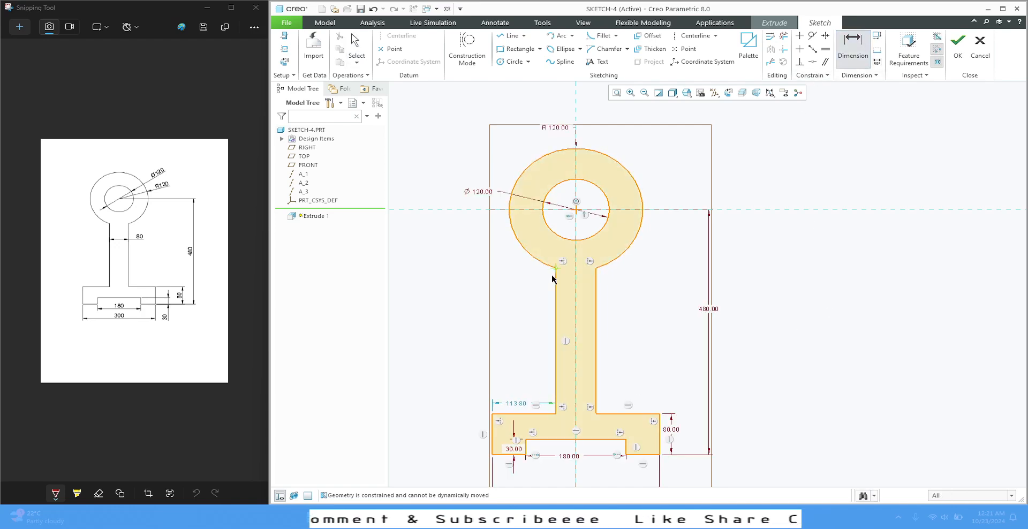
click(555, 315)
click(596, 311)
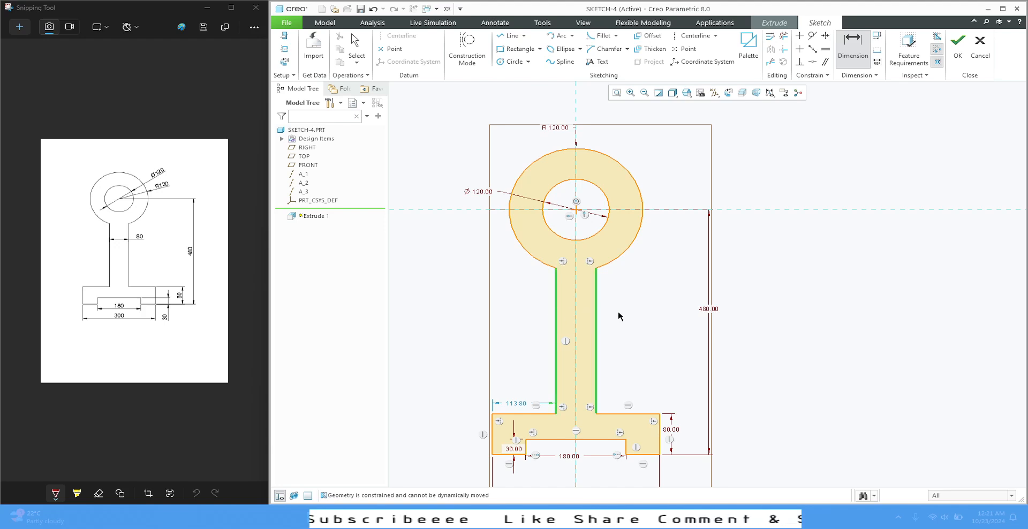
middle_click(620, 315)
text(80)
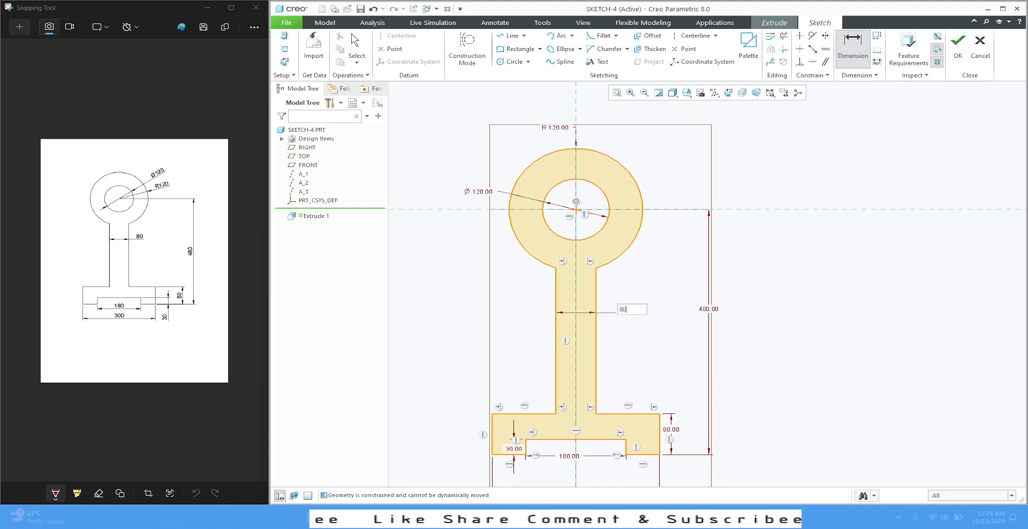
key(Return)
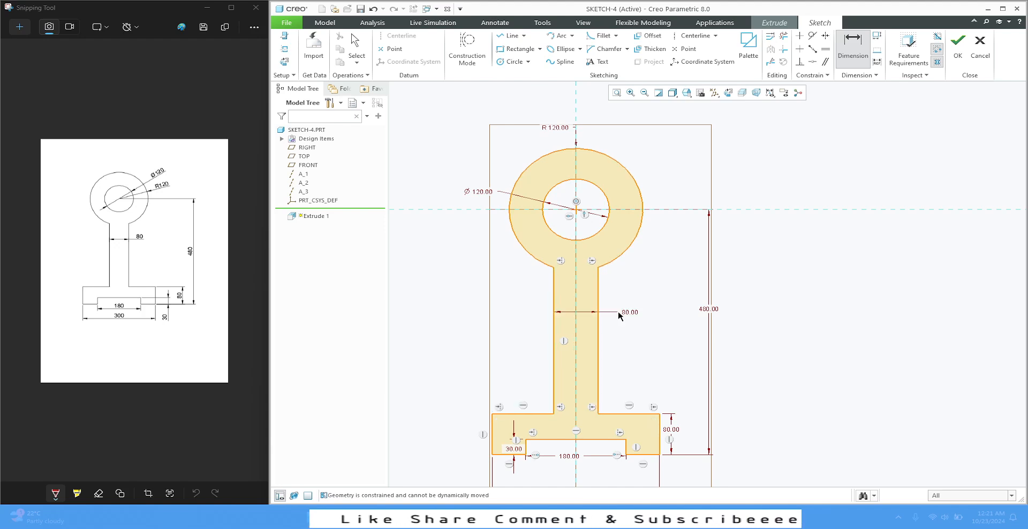
middle_click(749, 351)
Move the 480 mm dimension closer to the profile, and the slot's depth and width dimensions outside the base
click(707, 309)
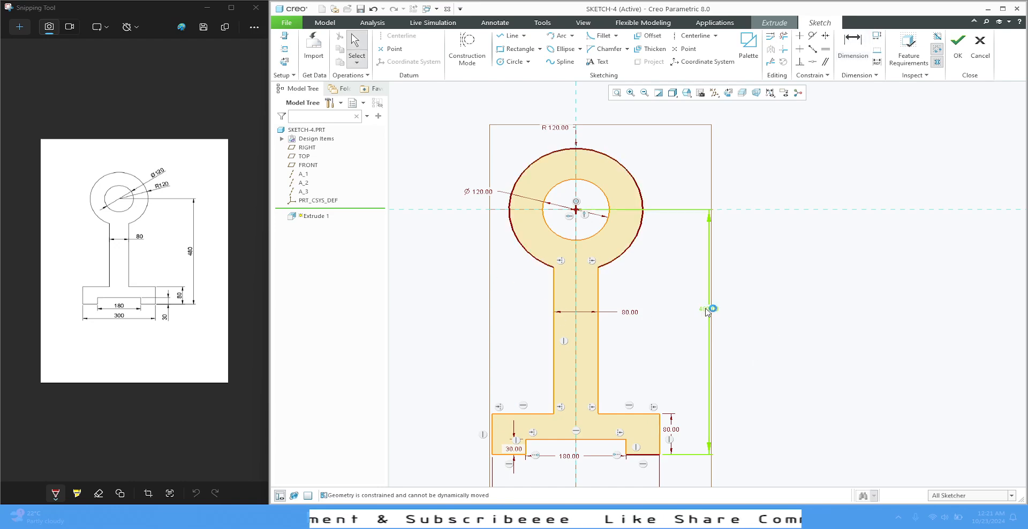
drag(706, 309, 688, 310)
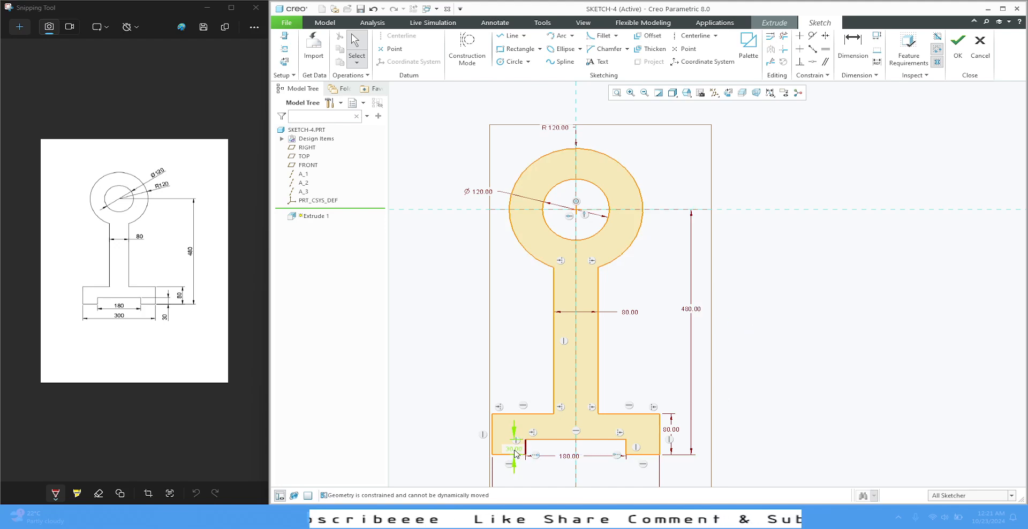
drag(516, 454, 464, 449)
drag(567, 456, 565, 474)
scroll(575, 270, down, 3)
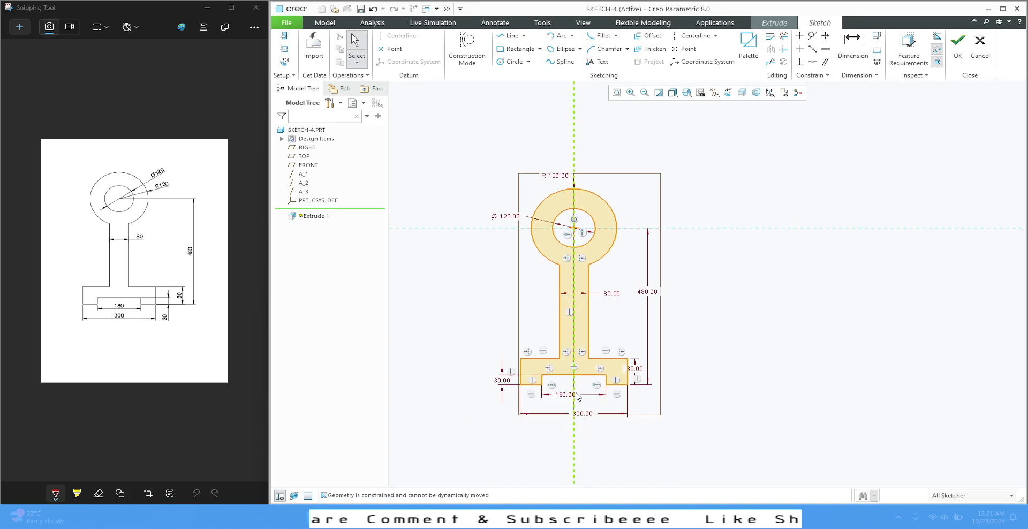
Turn off the datum plane display, and reposition the base's overall width and height dimensions beside the profile
click(727, 93)
click(717, 148)
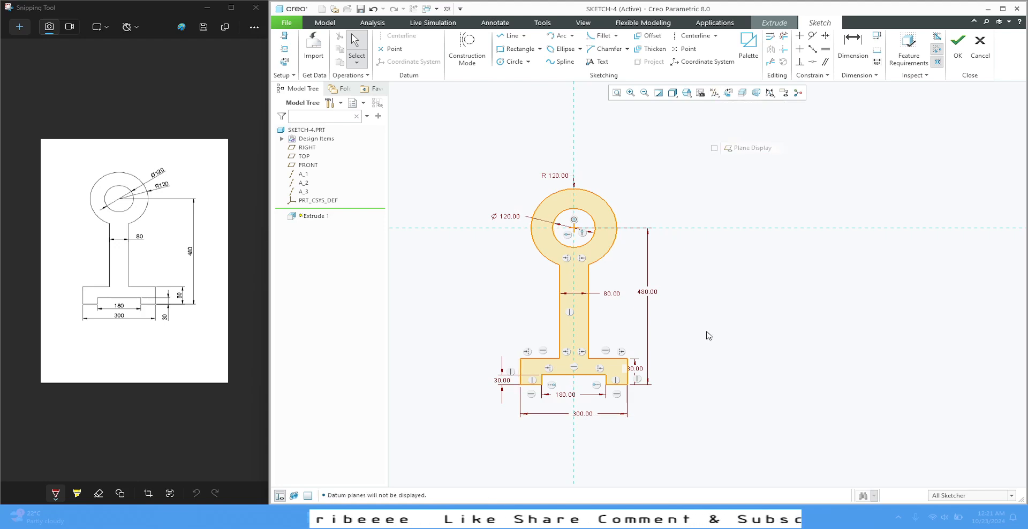
drag(583, 415, 593, 405)
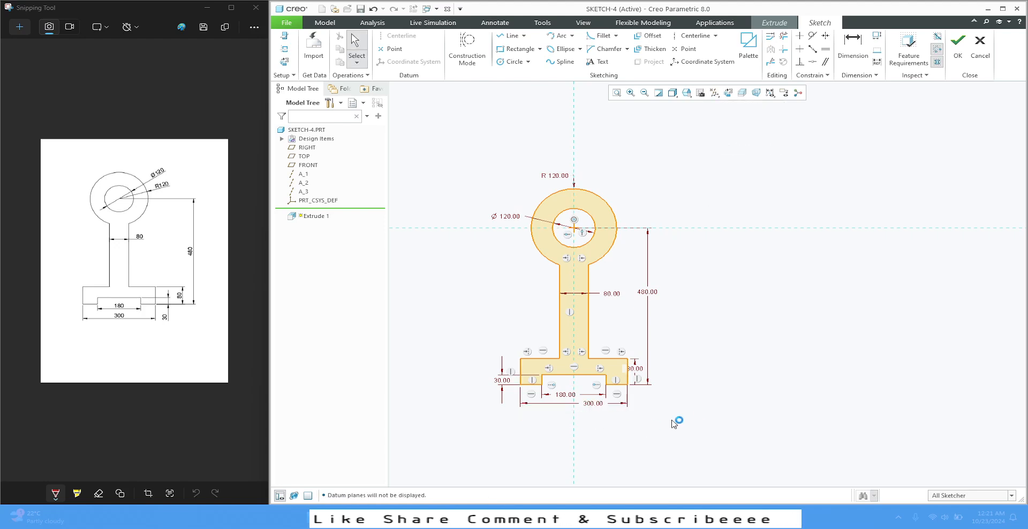
scroll(615, 344, up, 3)
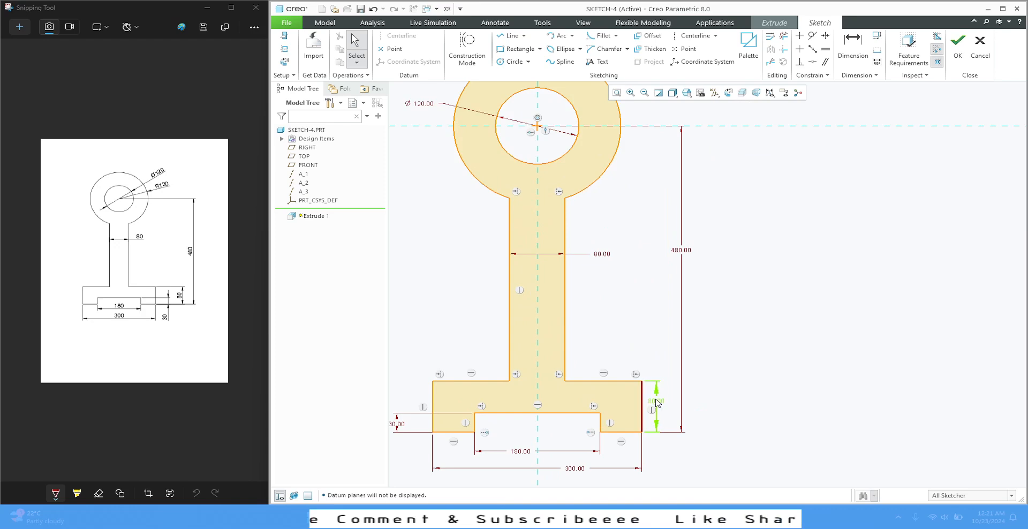
drag(657, 402, 665, 407)
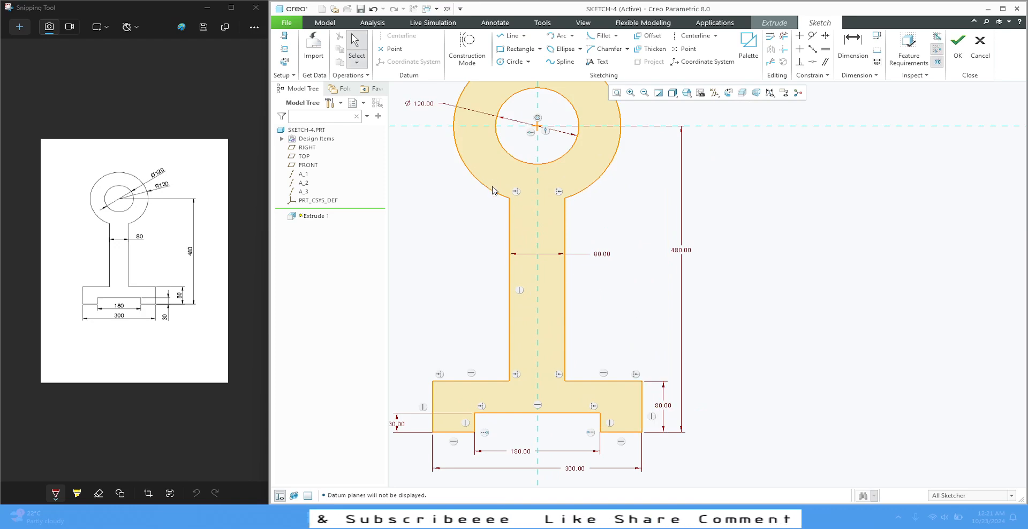
Add a Circular fillet of about 69 mm radius between the ring's outer arc and the stem's left edge
click(618, 37)
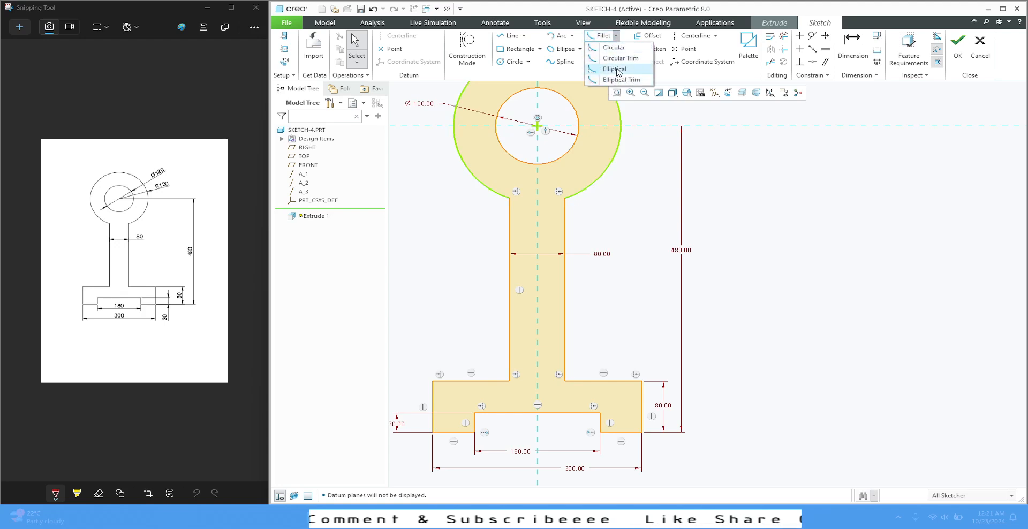
click(613, 48)
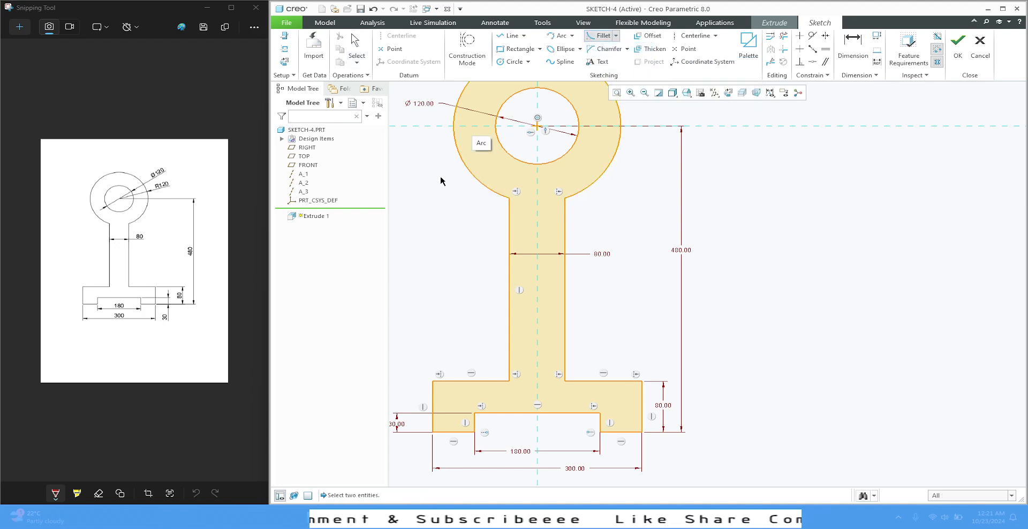
click(494, 198)
click(508, 223)
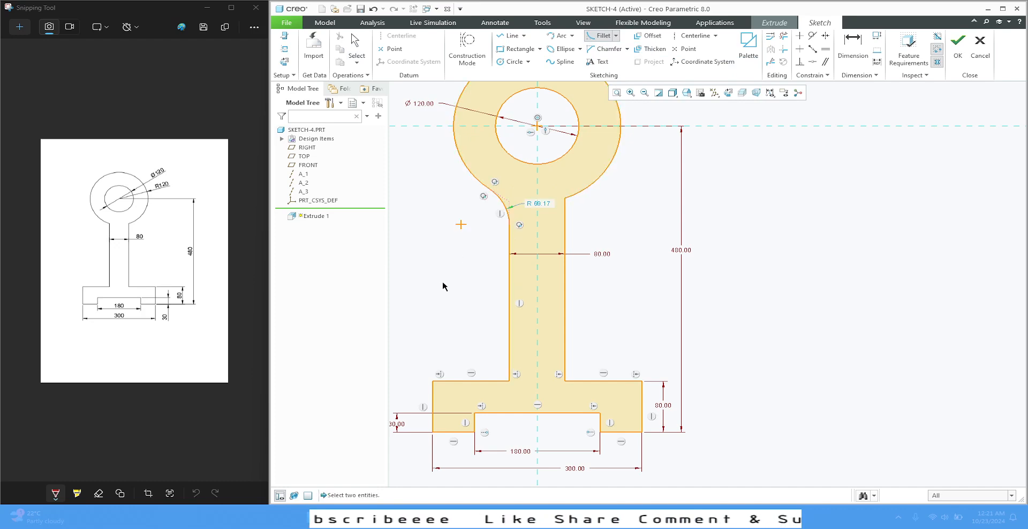
scroll(530, 218, up, 3)
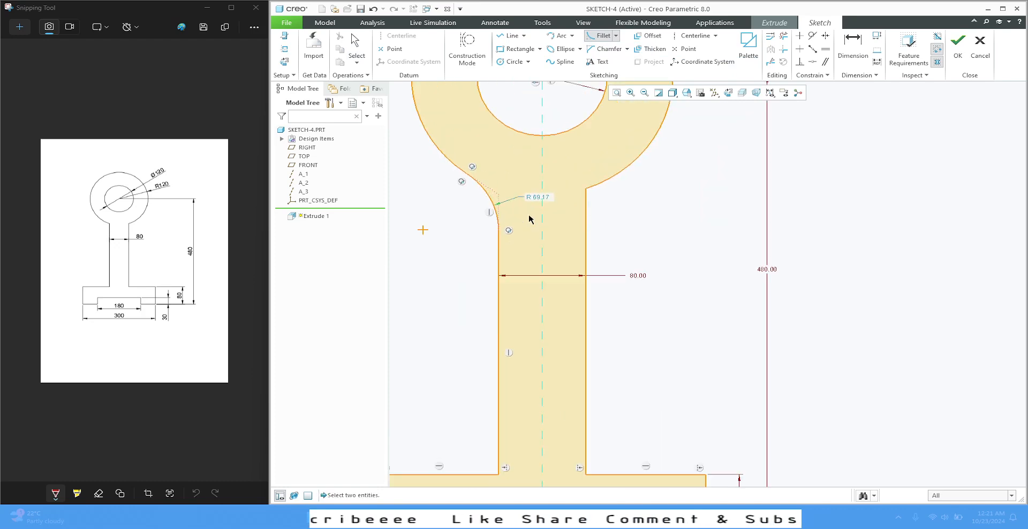
middle_click(405, 268)
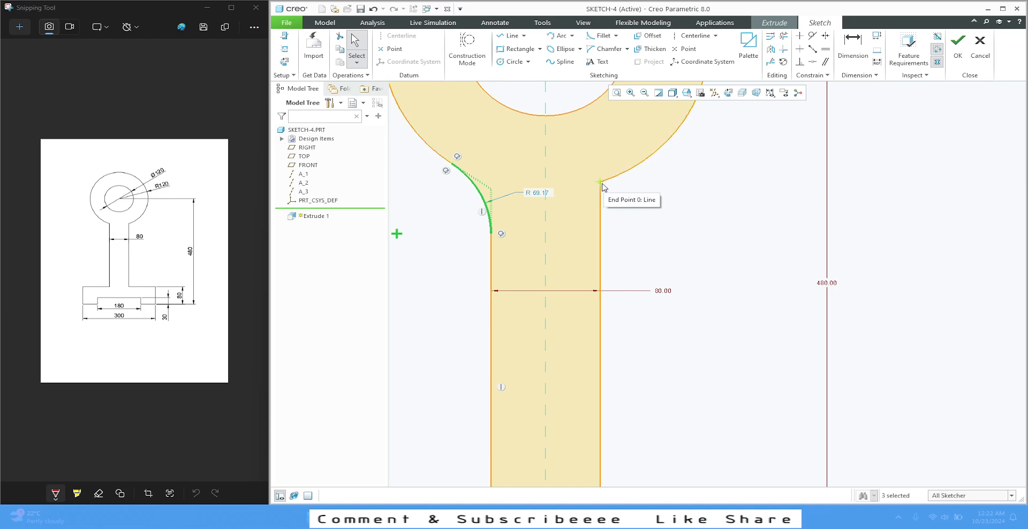
click(656, 183)
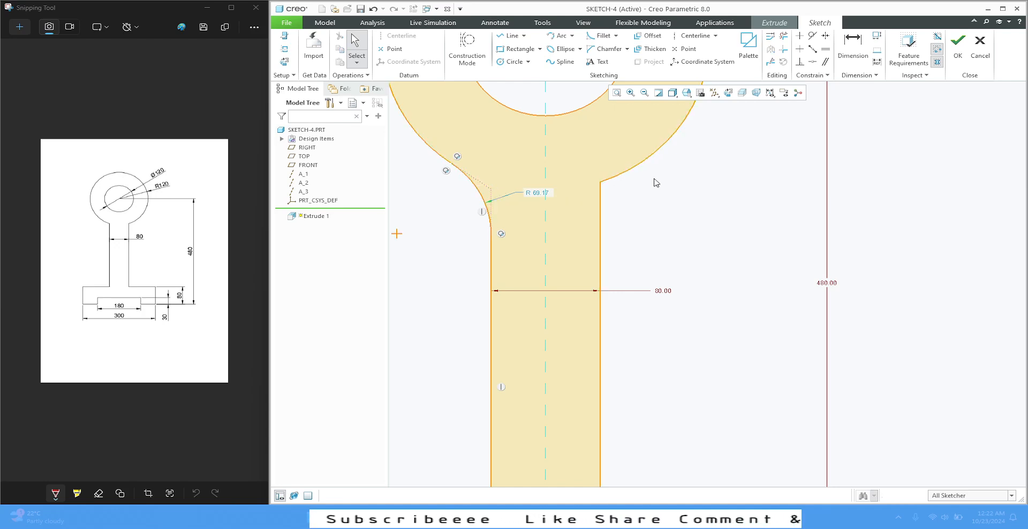
Add a Circular Trim fillet of about 19 mm radius between the stem's right edge and the ring's outer arc
click(616, 35)
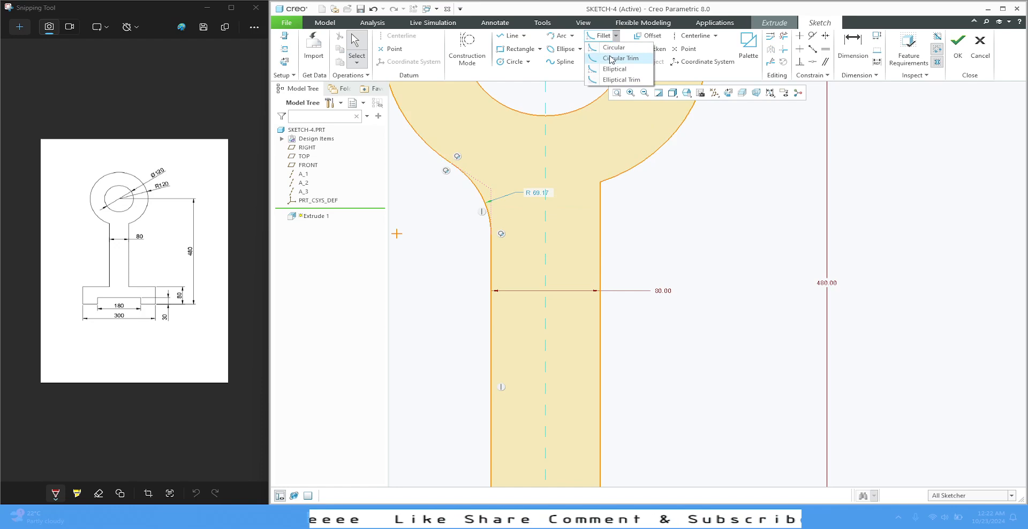
click(611, 59)
click(599, 201)
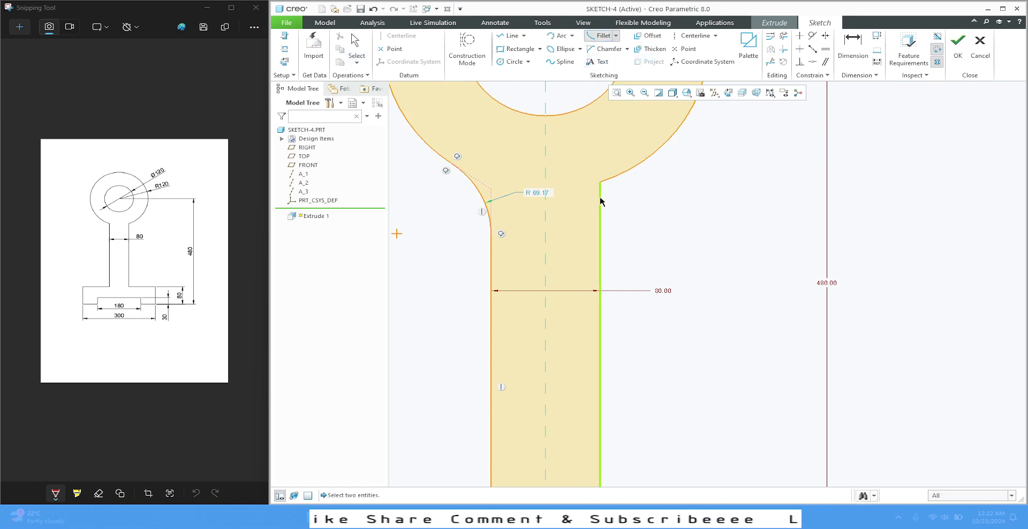
click(620, 176)
middle_click(636, 204)
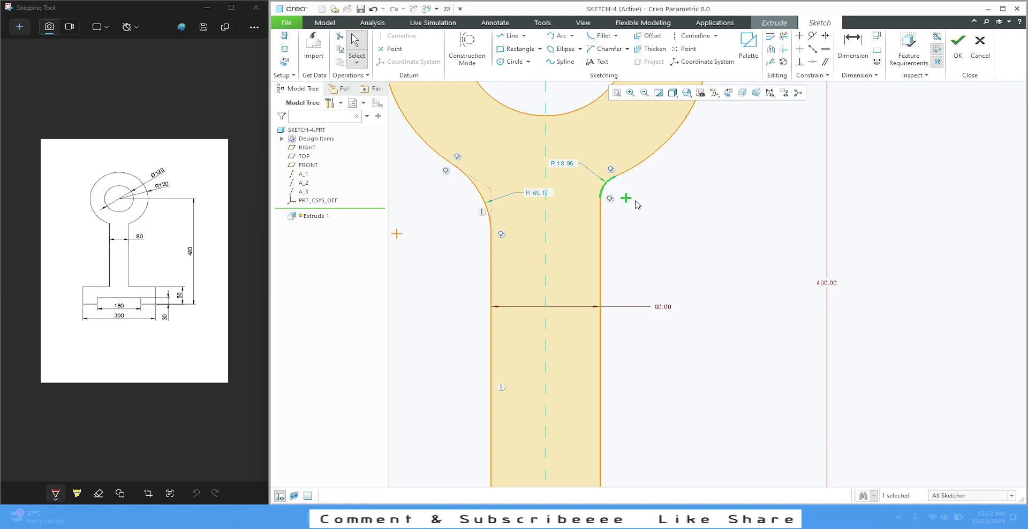
click(708, 239)
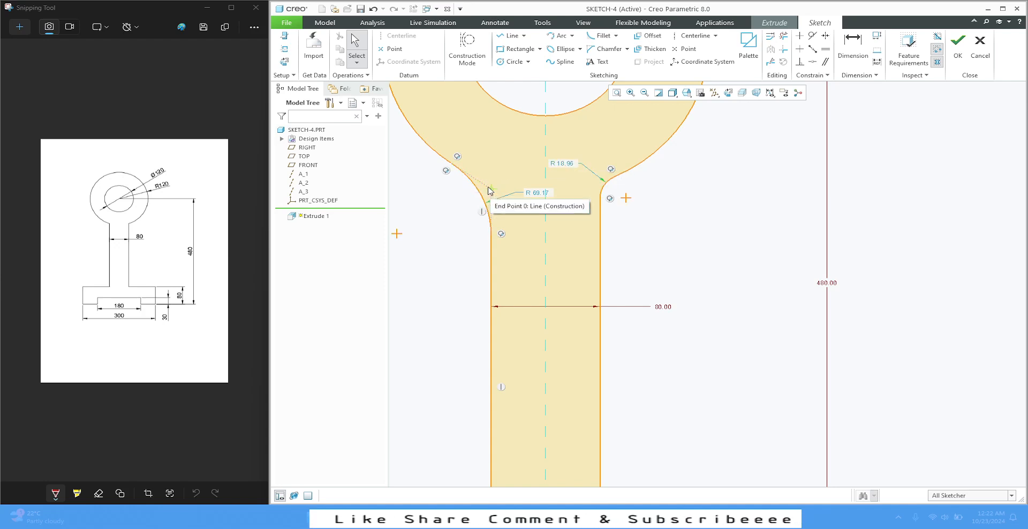
click(616, 36)
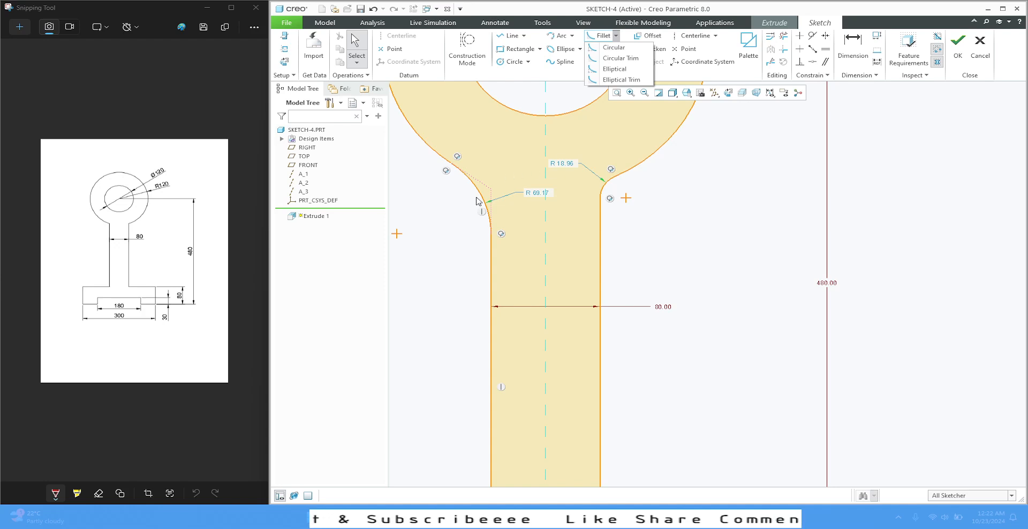
click(443, 260)
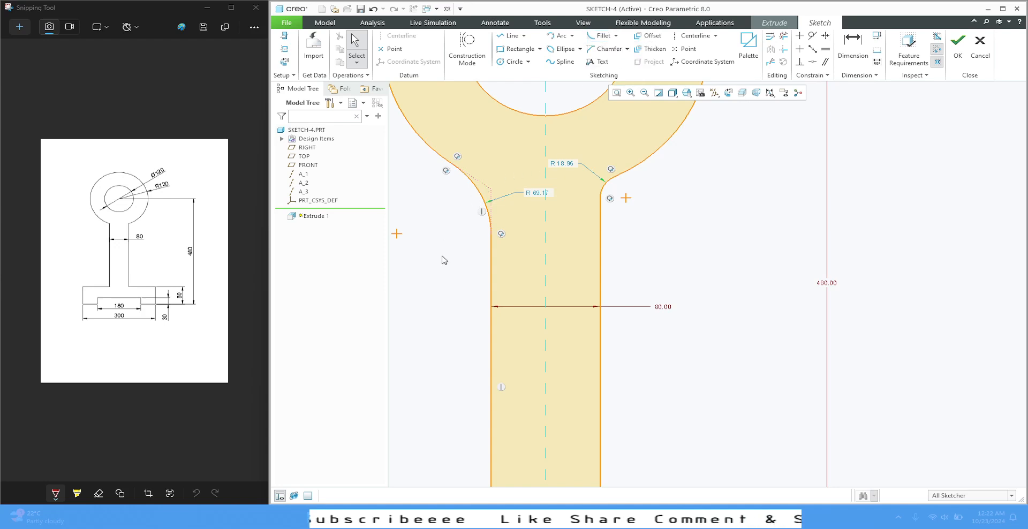
Set the radii of both fillets between the ring's outer arc and the stem to 50 mm
double_click(563, 167)
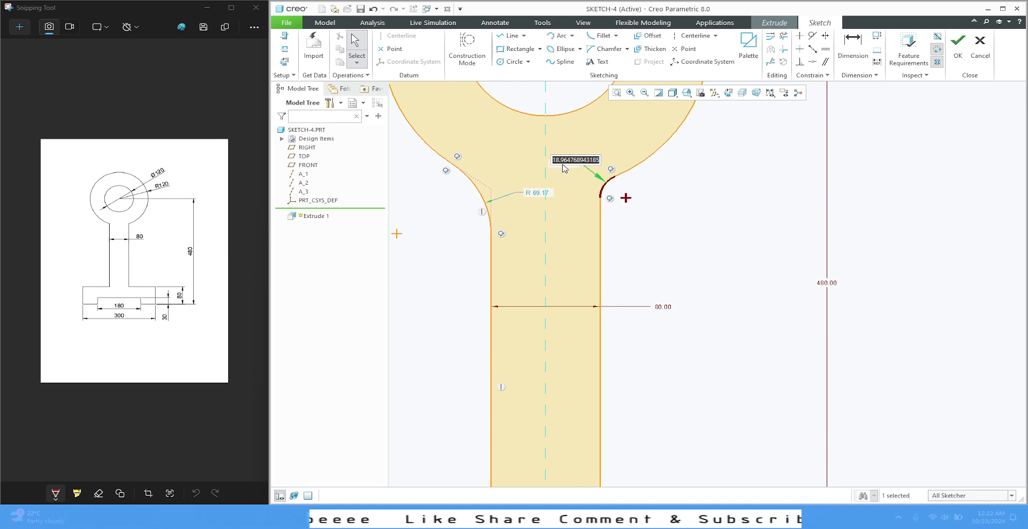
text(50)
key(Return)
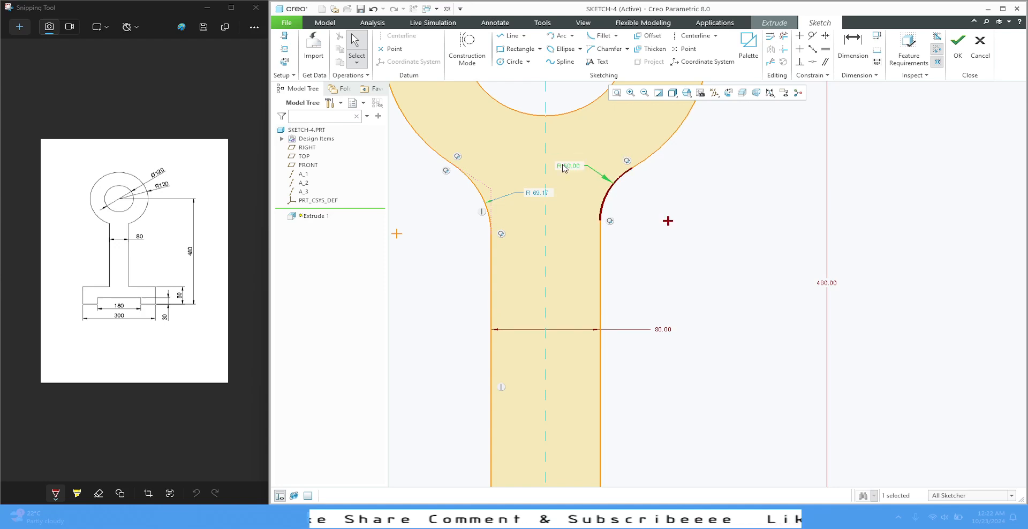
double_click(530, 196)
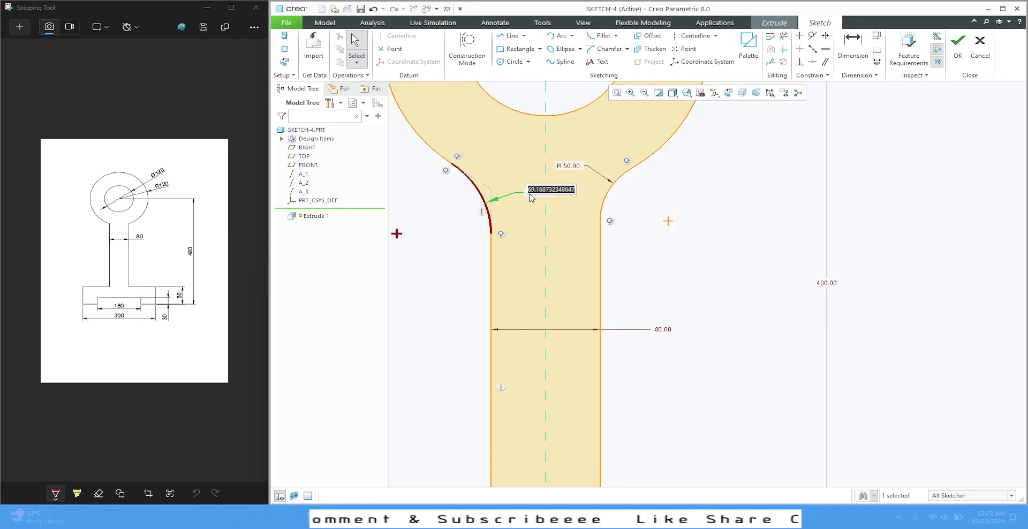
text(50)
key(Return)
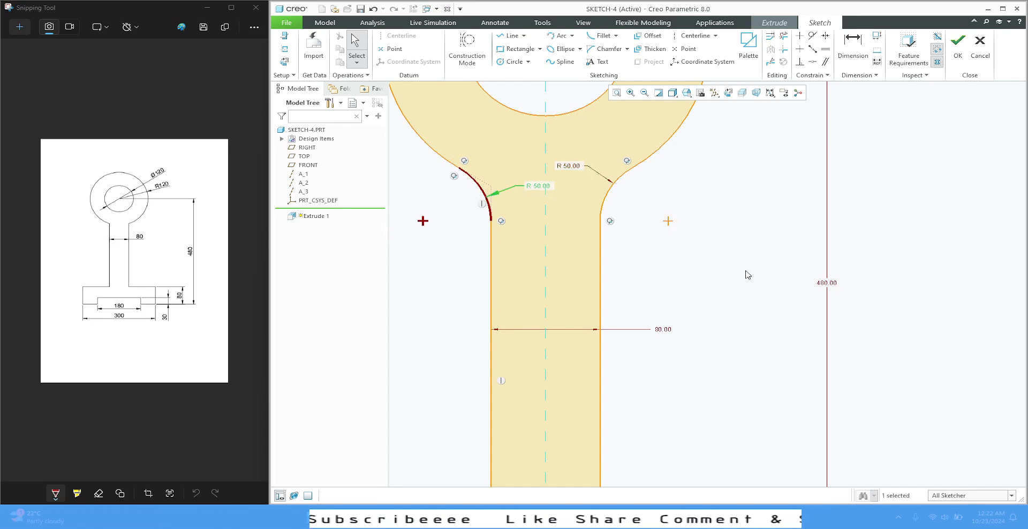
click(747, 274)
Add Circular Trim fillets of about 15 and 16 mm radius where the stem's left and right edges meet the base's top edges
scroll(693, 279, up, 3)
scroll(613, 280, up, 2)
scroll(611, 373, down, 2)
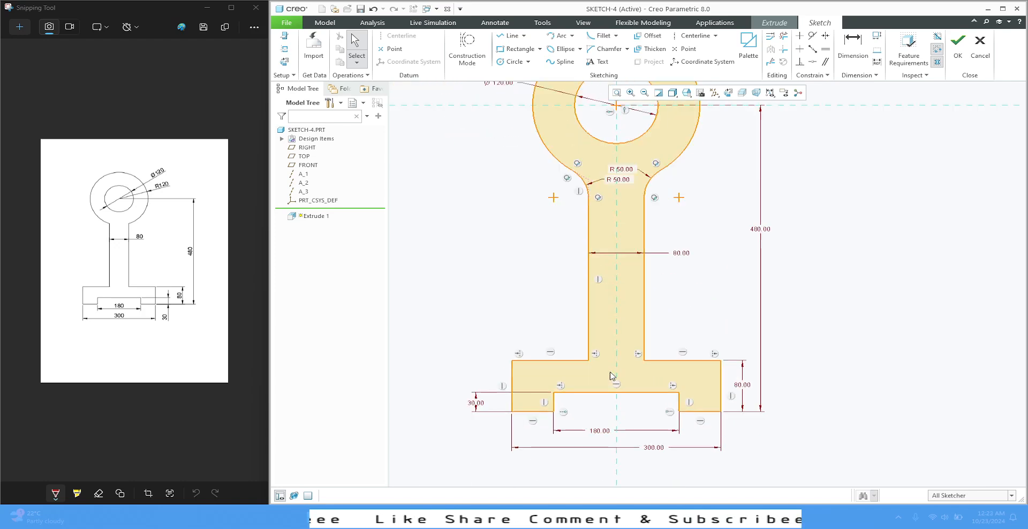
scroll(612, 376, down, 1)
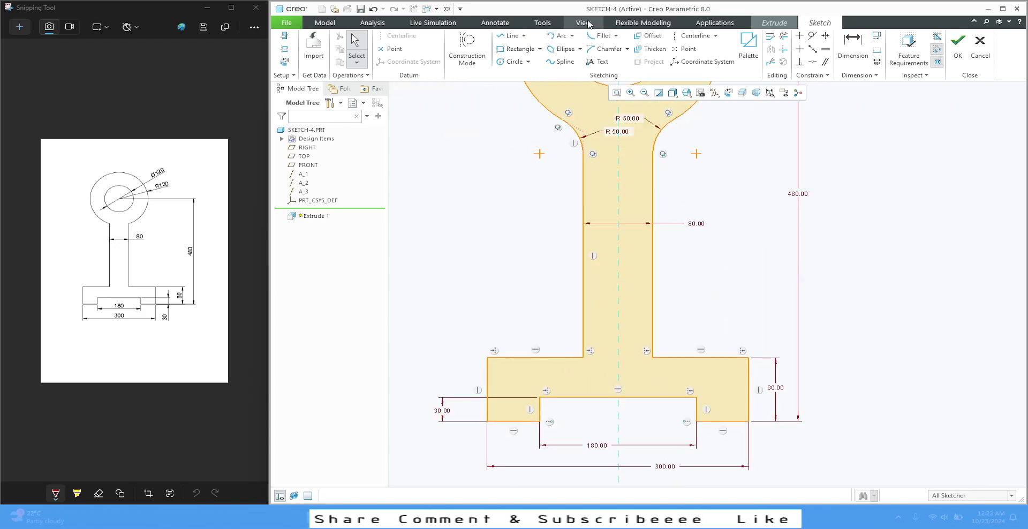
click(615, 36)
click(615, 59)
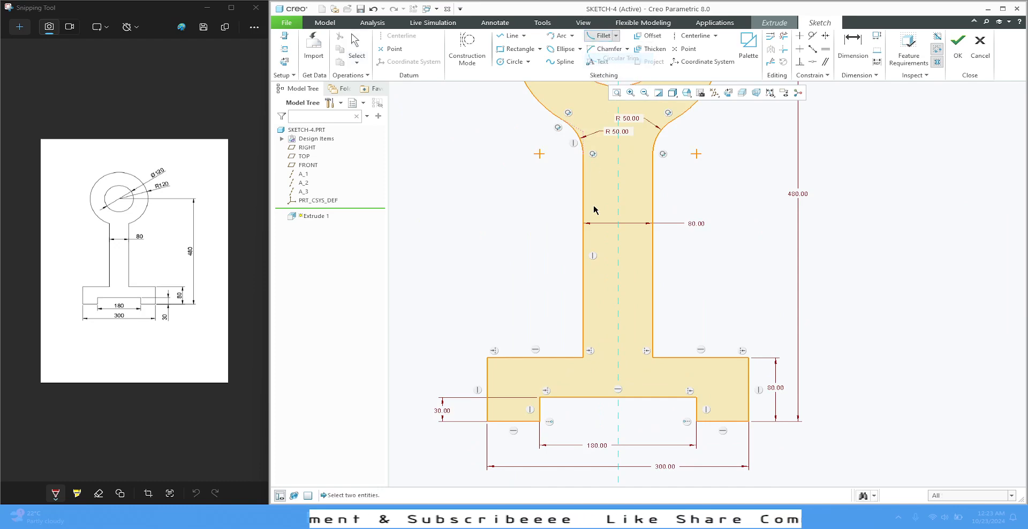
click(583, 343)
click(572, 357)
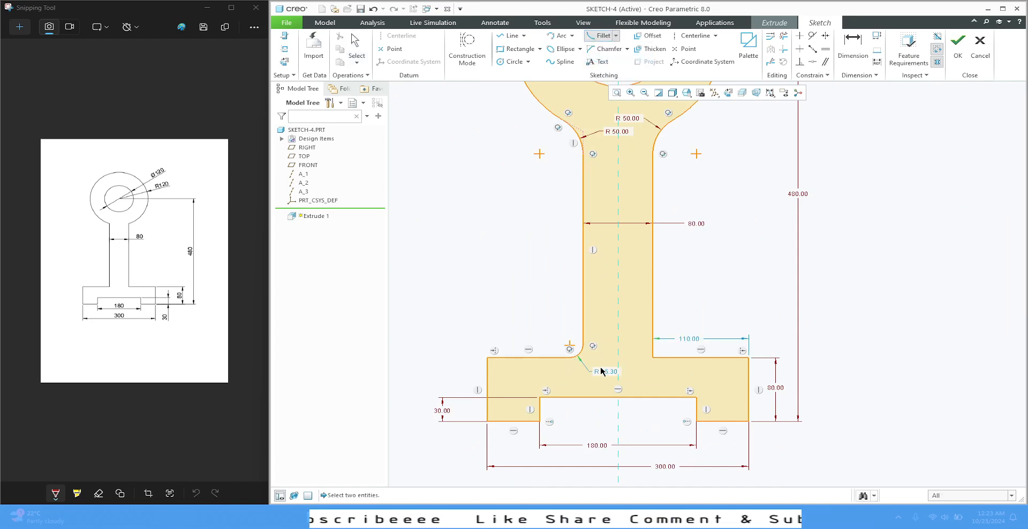
click(653, 336)
click(668, 357)
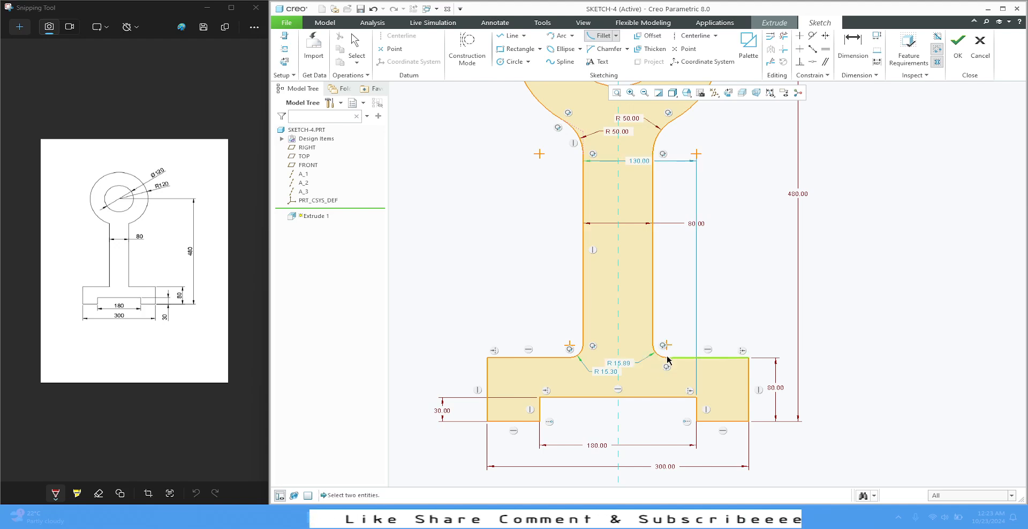
middle_click(733, 261)
Set the radii of both fillets between the stem and the base to 50 mm
double_click(604, 371)
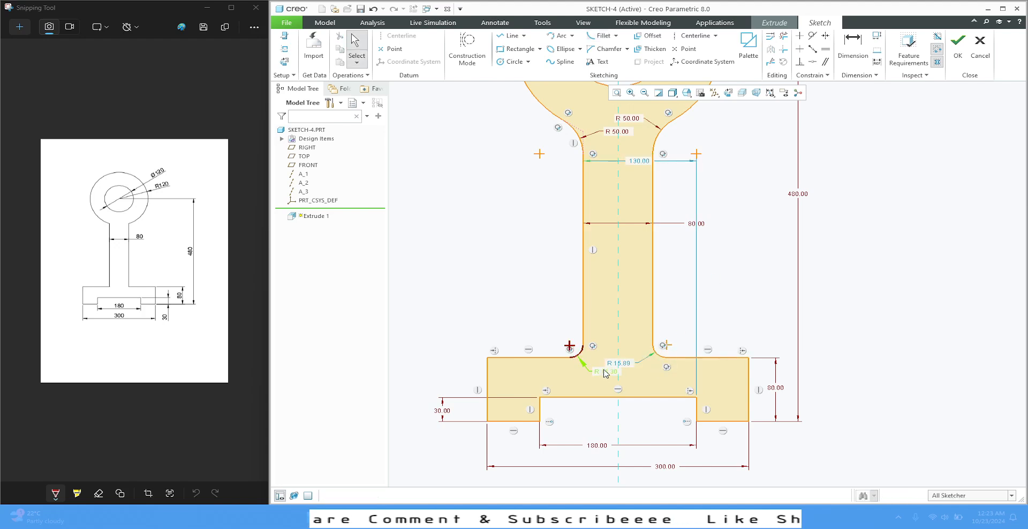
double_click(604, 371)
key(Return)
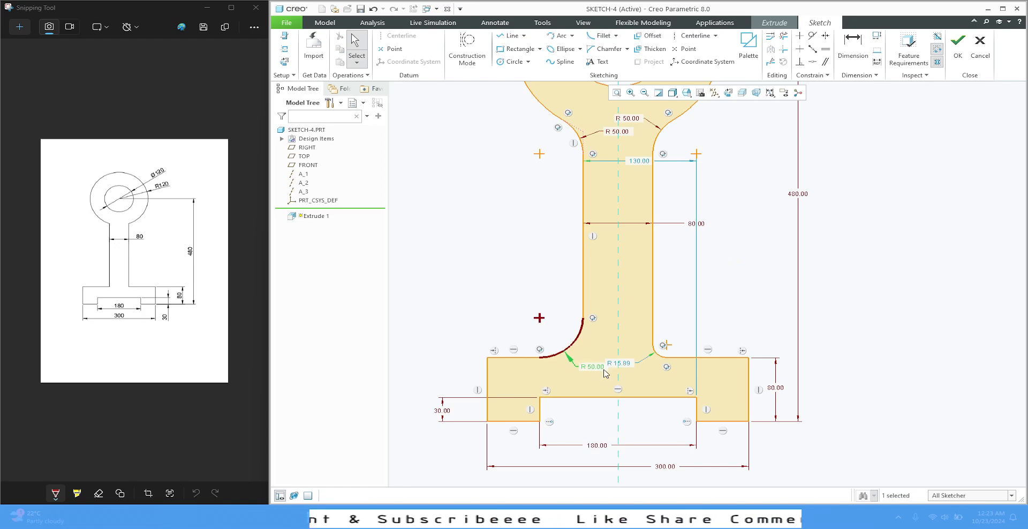
double_click(626, 363)
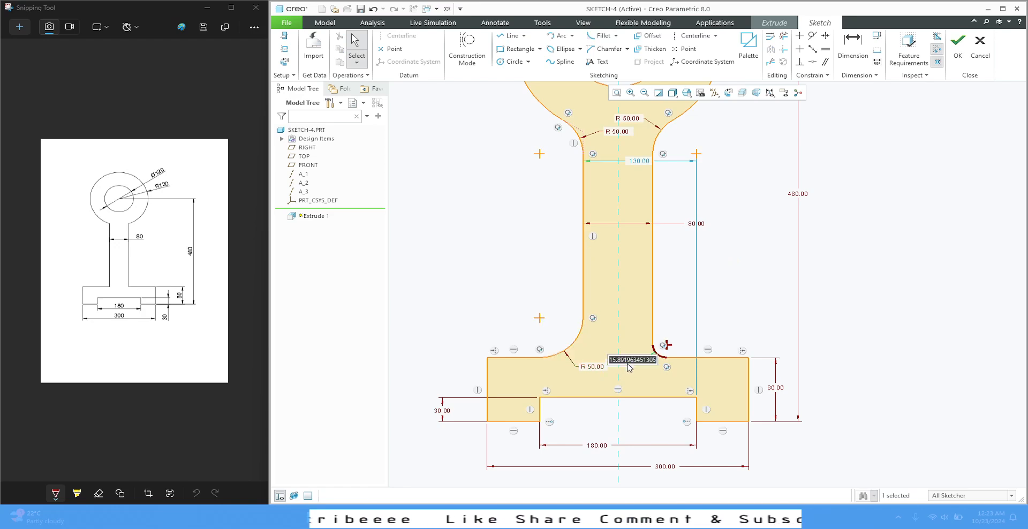
text(50)
key(Return)
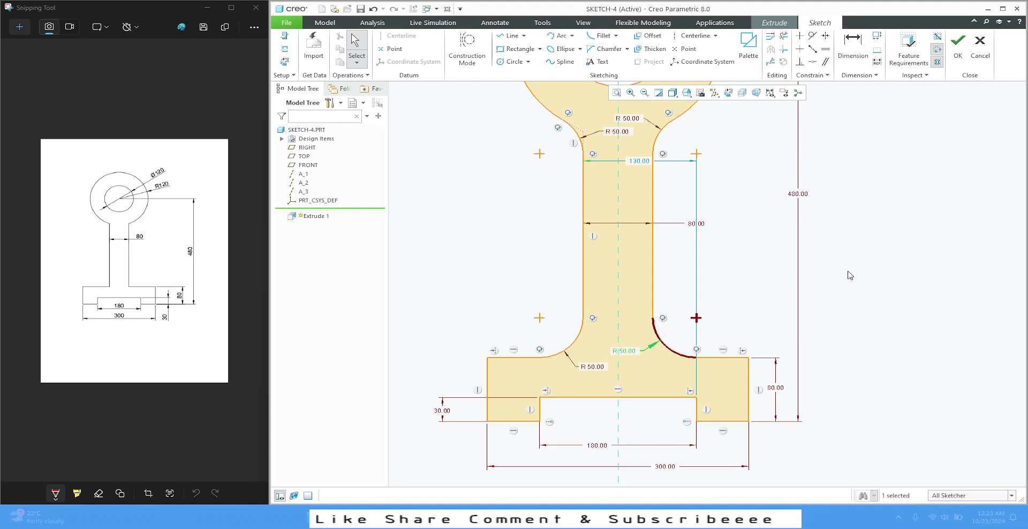
click(833, 302)
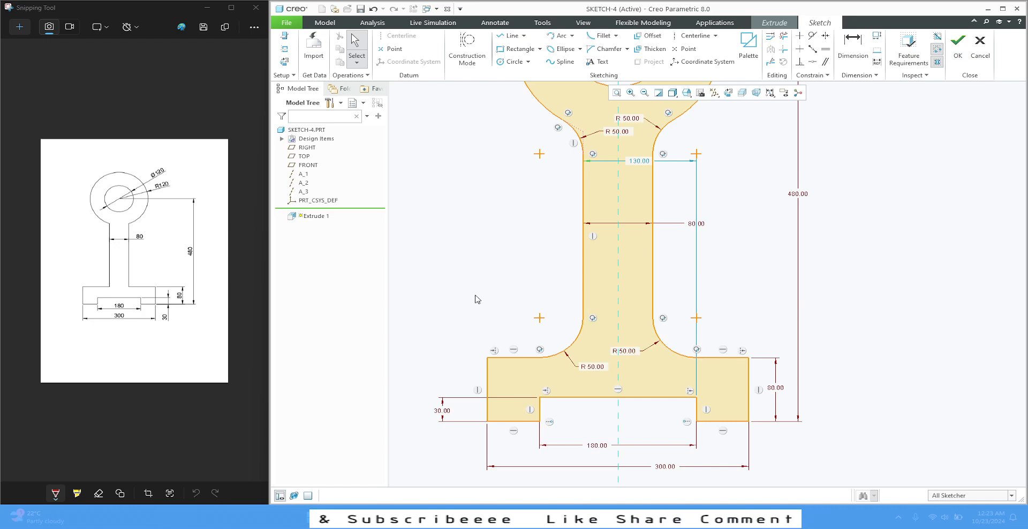
scroll(435, 259, up, 2)
scroll(492, 289, down, 2)
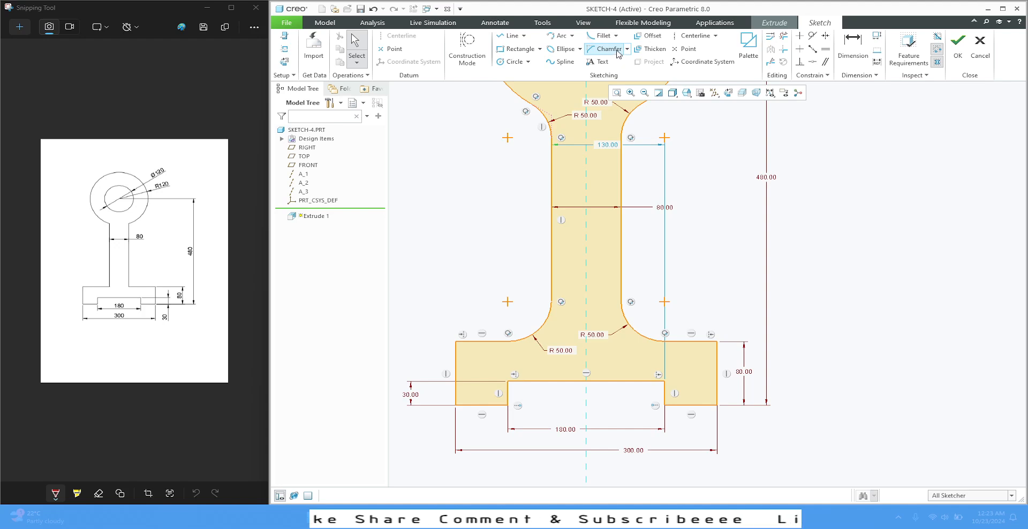
click(627, 51)
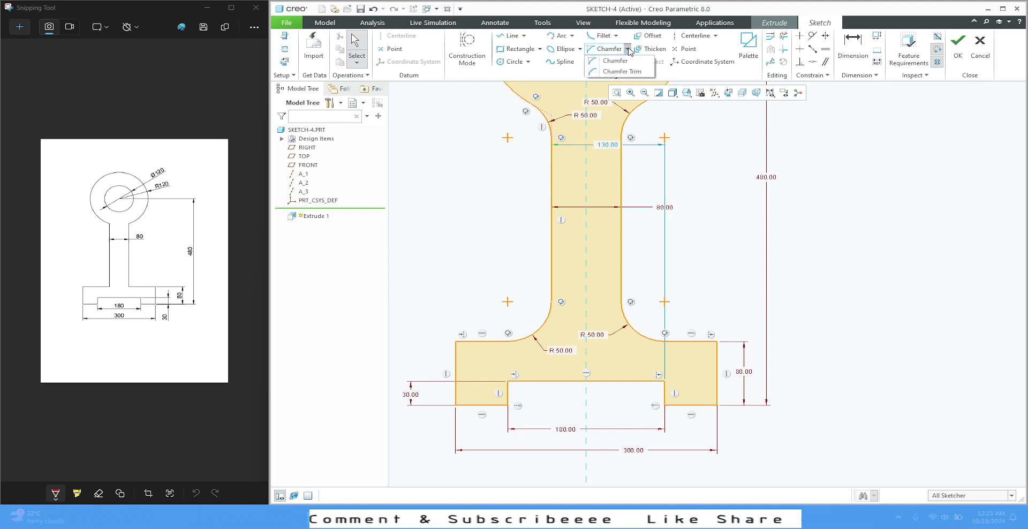
click(628, 52)
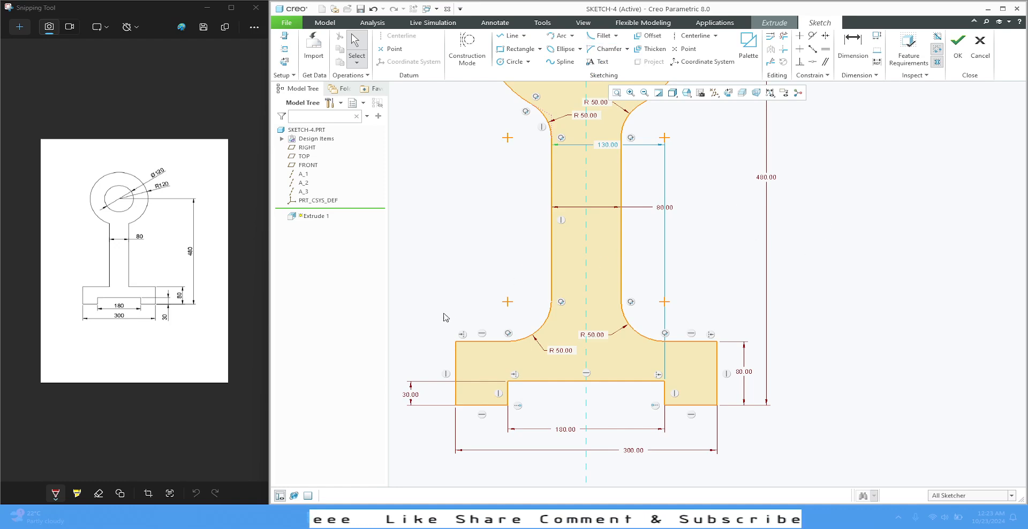
Reposition the weak 130 mm dimension lower across the stem, and try to shift the slot's upper-right corner
scroll(500, 211, up, 1)
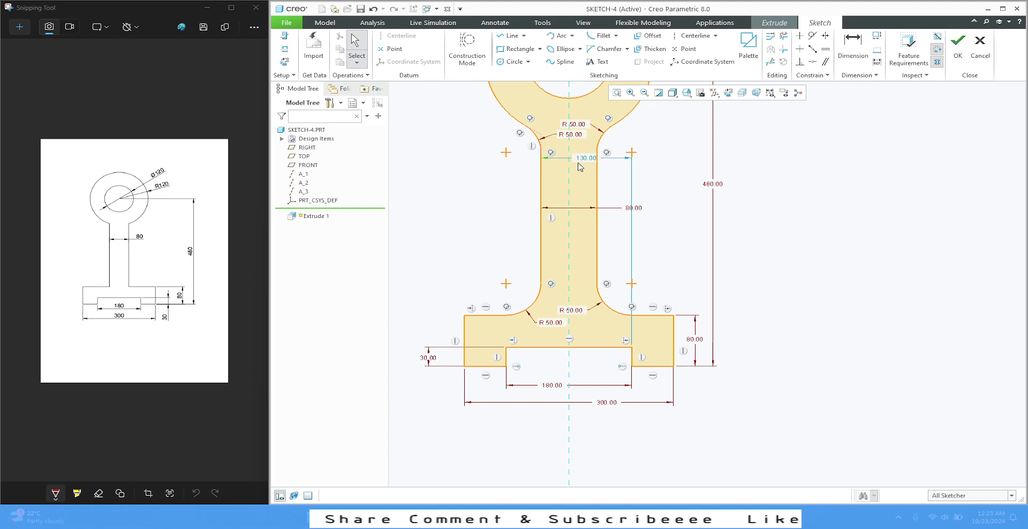
drag(584, 161, 575, 183)
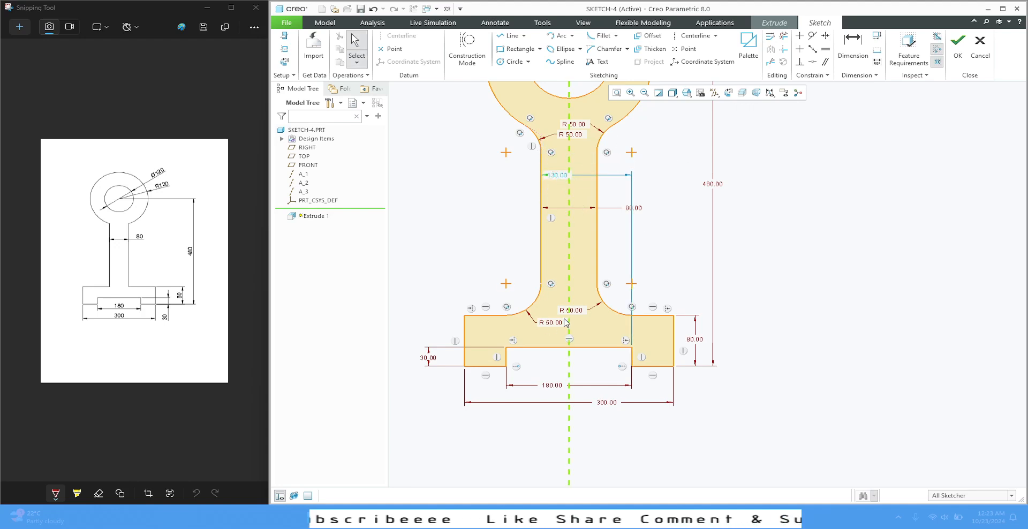
scroll(537, 319, up, 1)
drag(574, 317, 573, 317)
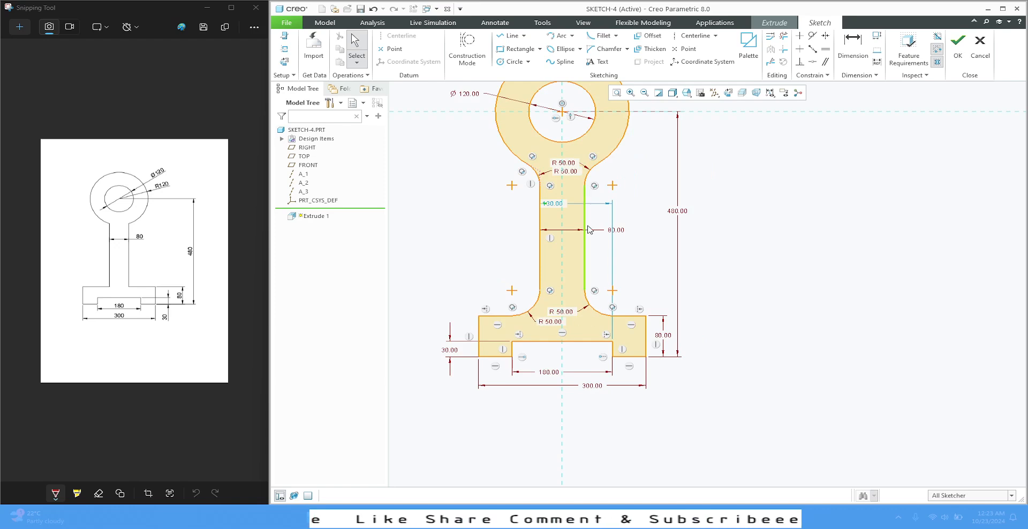
drag(612, 342, 608, 343)
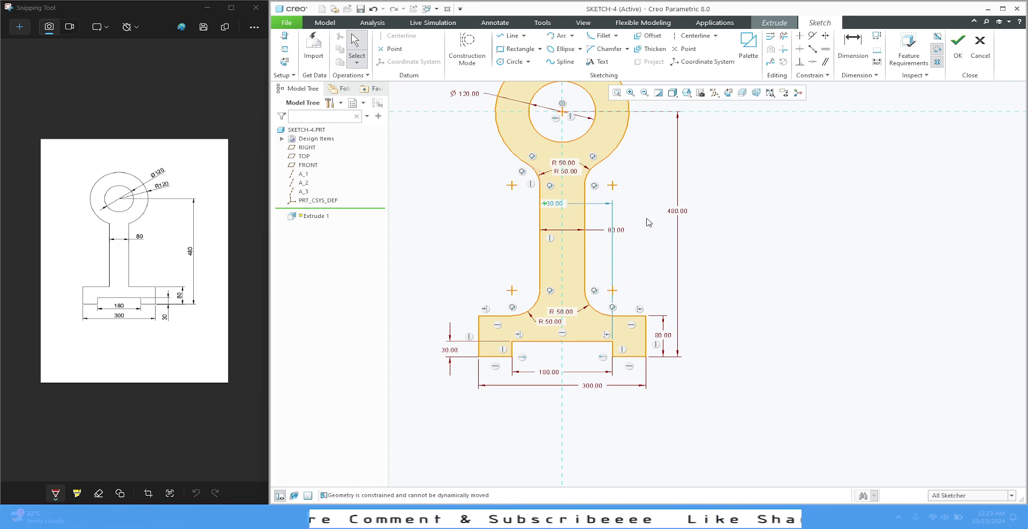
drag(551, 204, 596, 212)
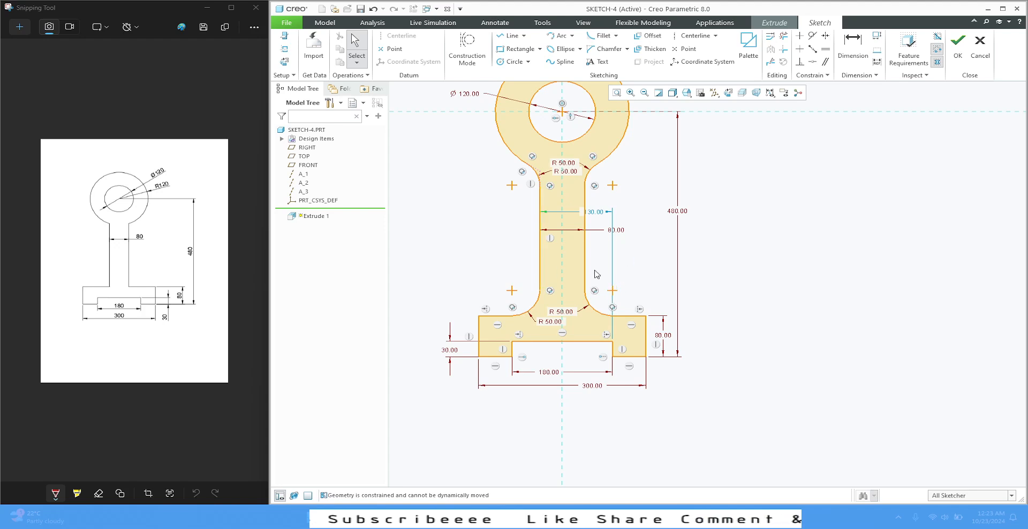
scroll(607, 338, down, 1)
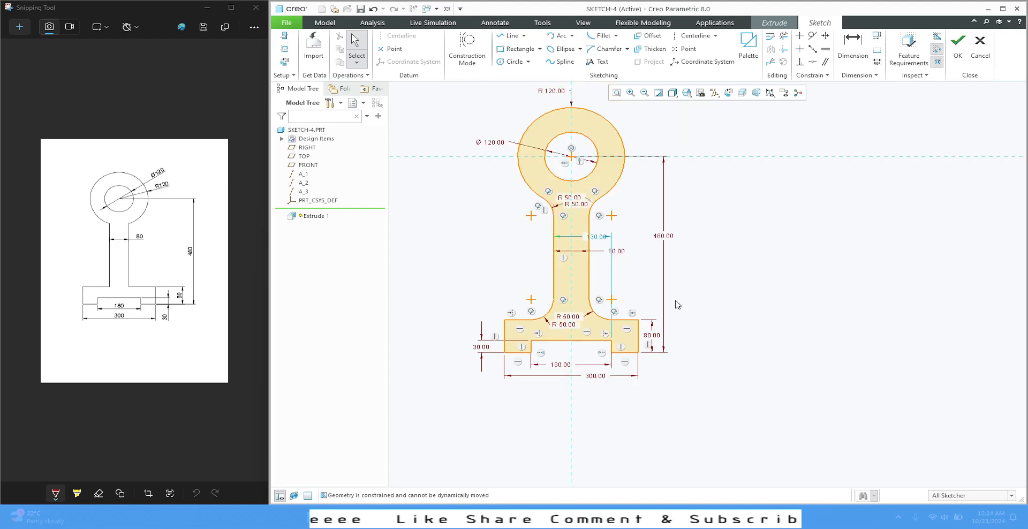
click(617, 92)
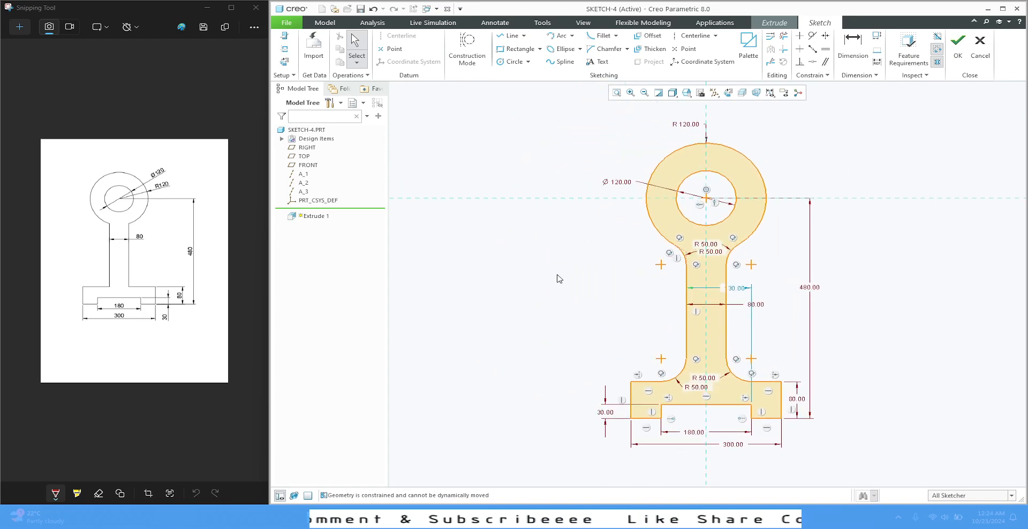
scroll(970, 335, down, 1)
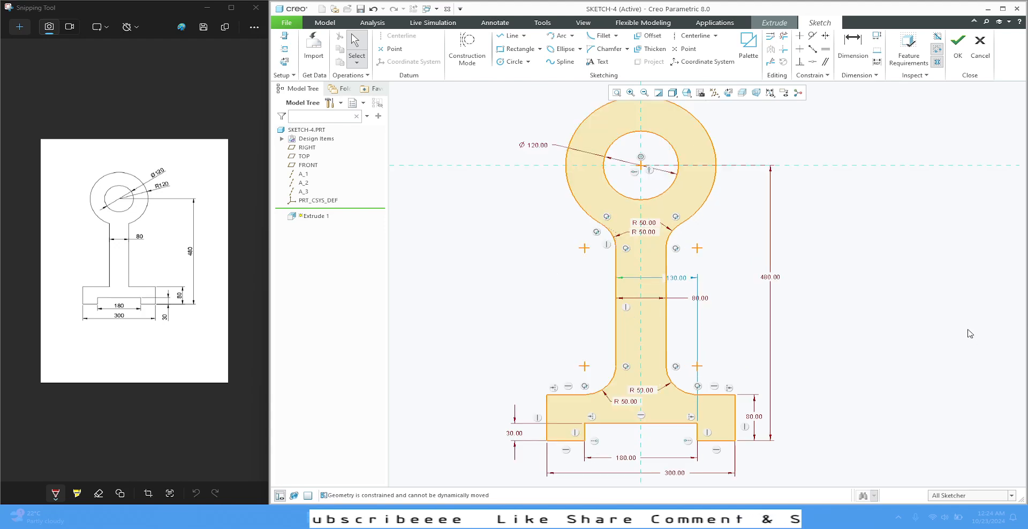
scroll(531, 314, up, 2)
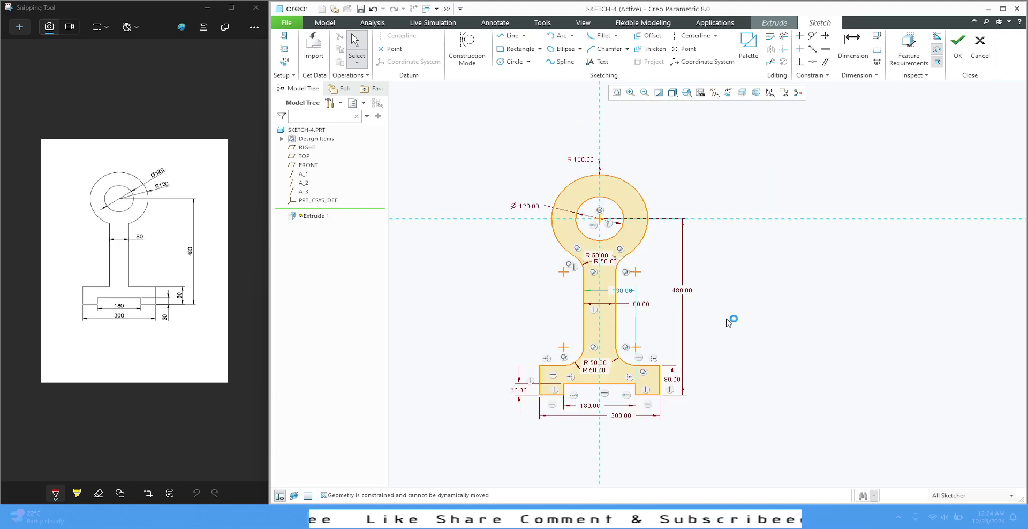